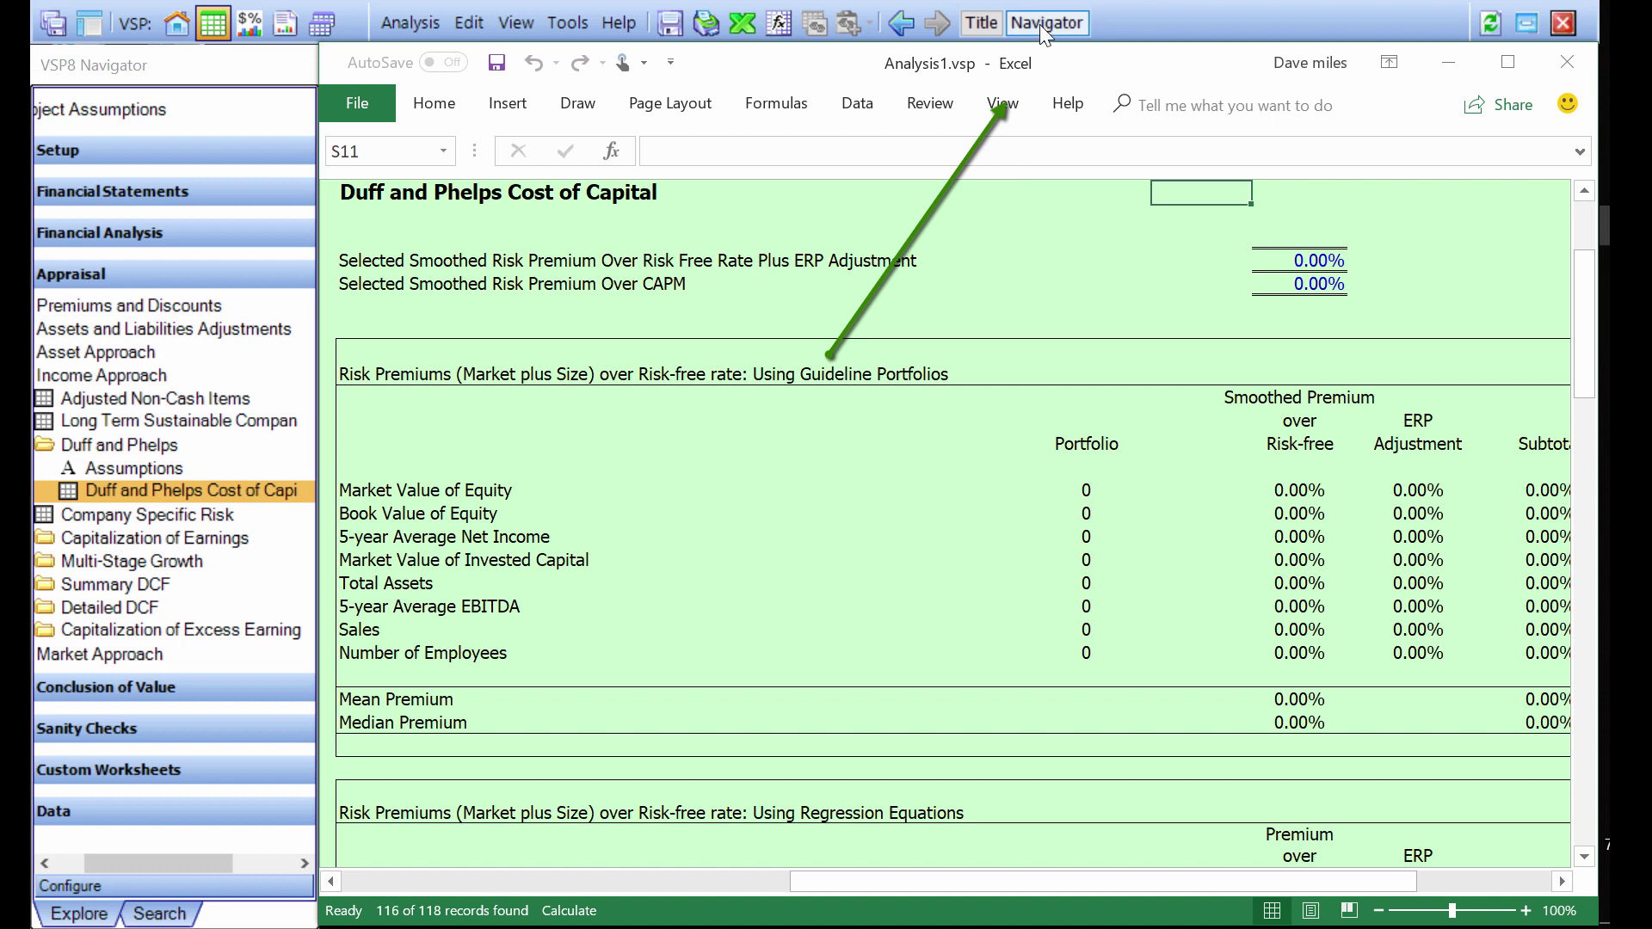
Open the Cost of Capital Navigator import screen from the $% toolbar icon
left_click(251, 24)
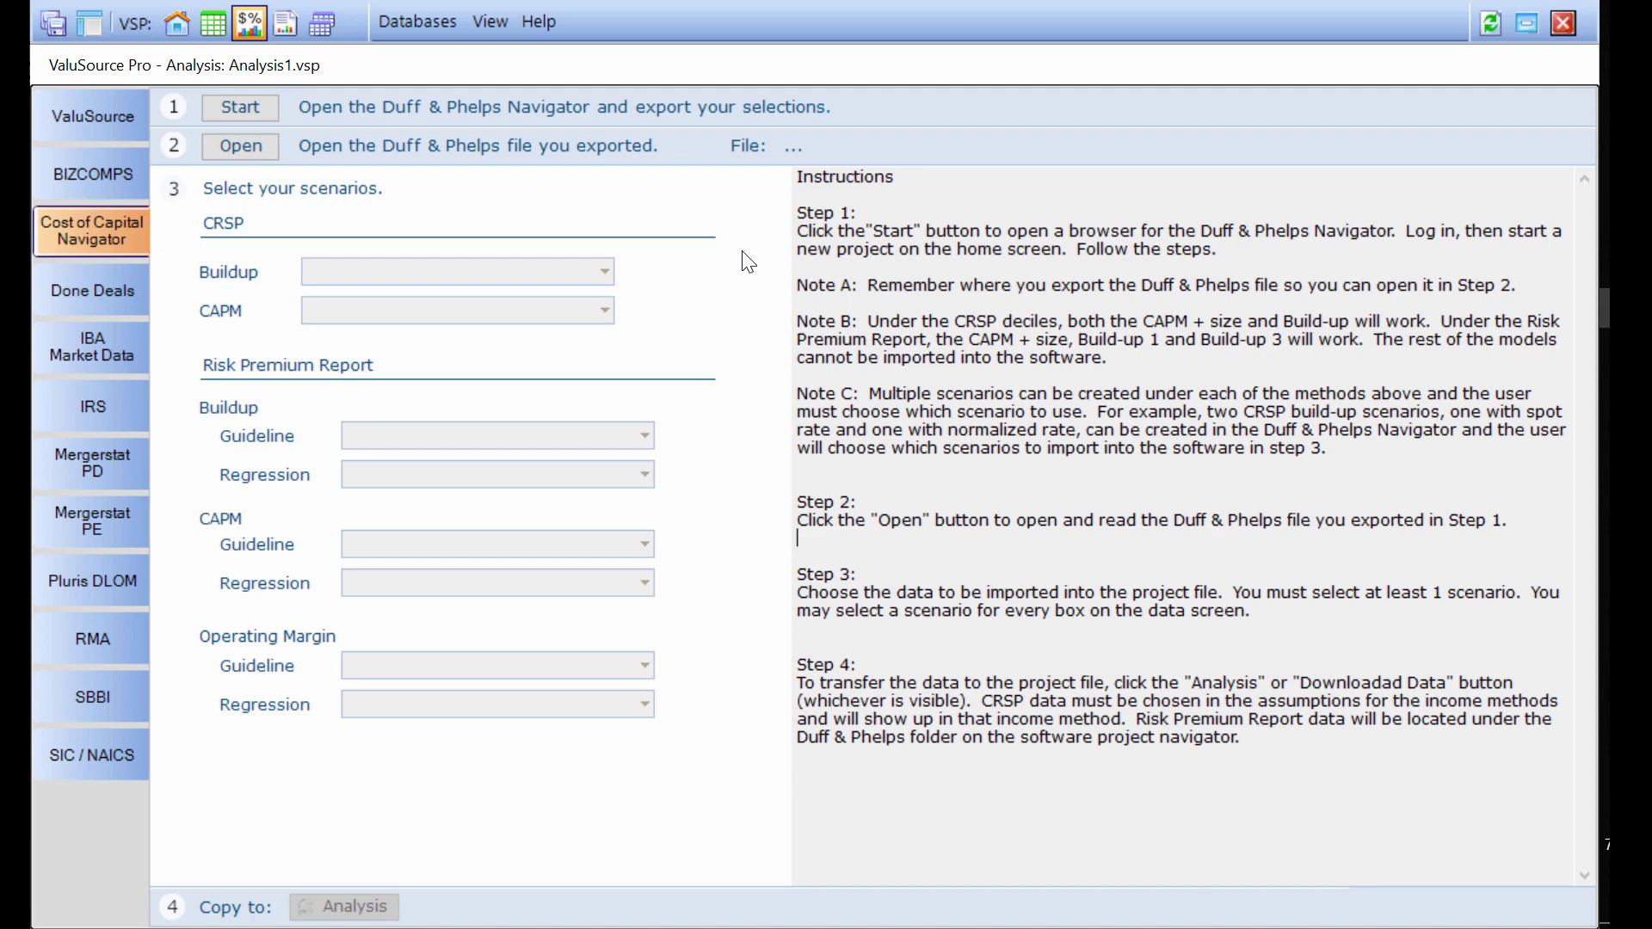
Launch the Duff & Phelps Cost of Capital Navigator website and bring up File Explorer's folder shortcuts
left_click(238, 107)
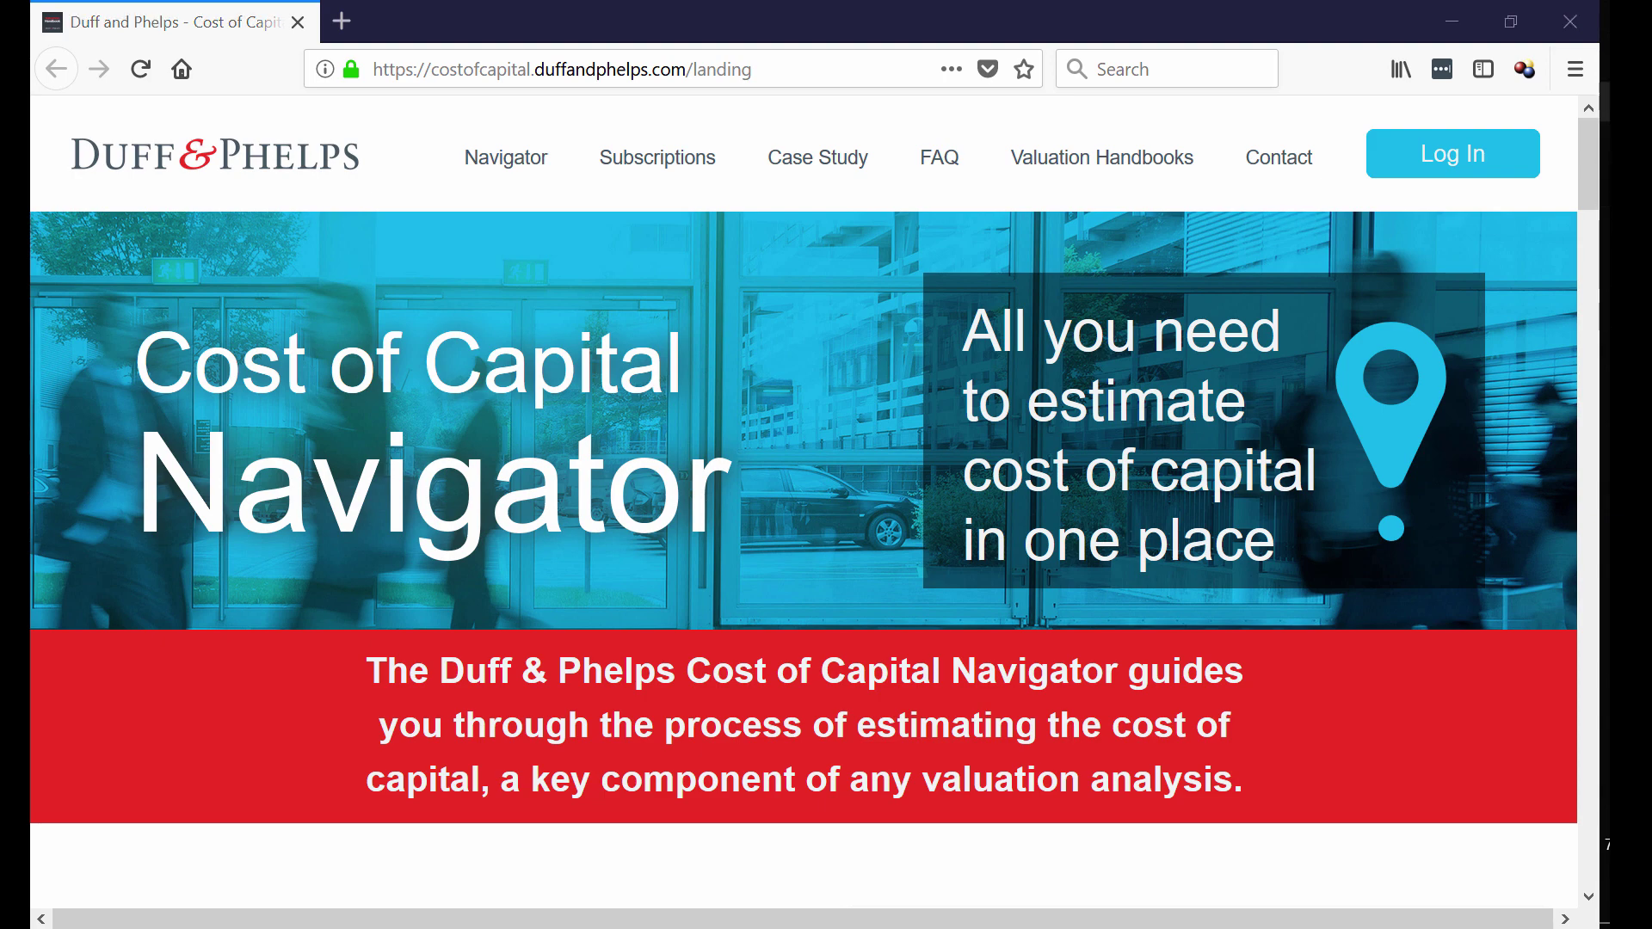
right_click(1605, 183)
Confirm summary.xlsx is in the Downloads folder, then close that window
left_click(1368, 196)
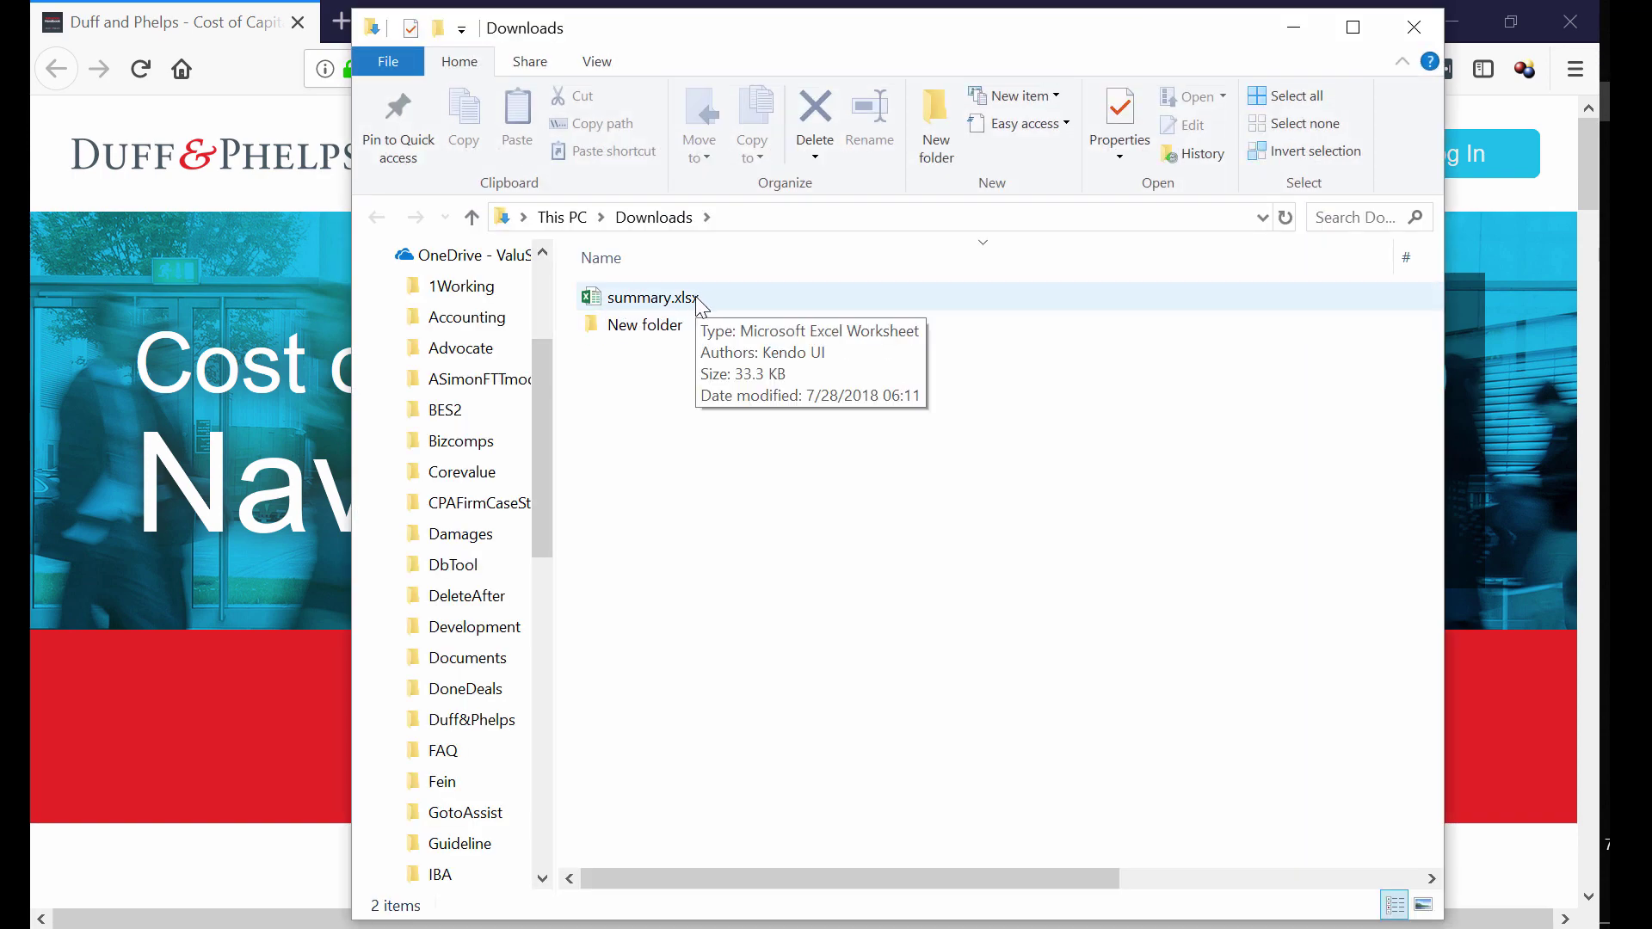
left_click(1416, 28)
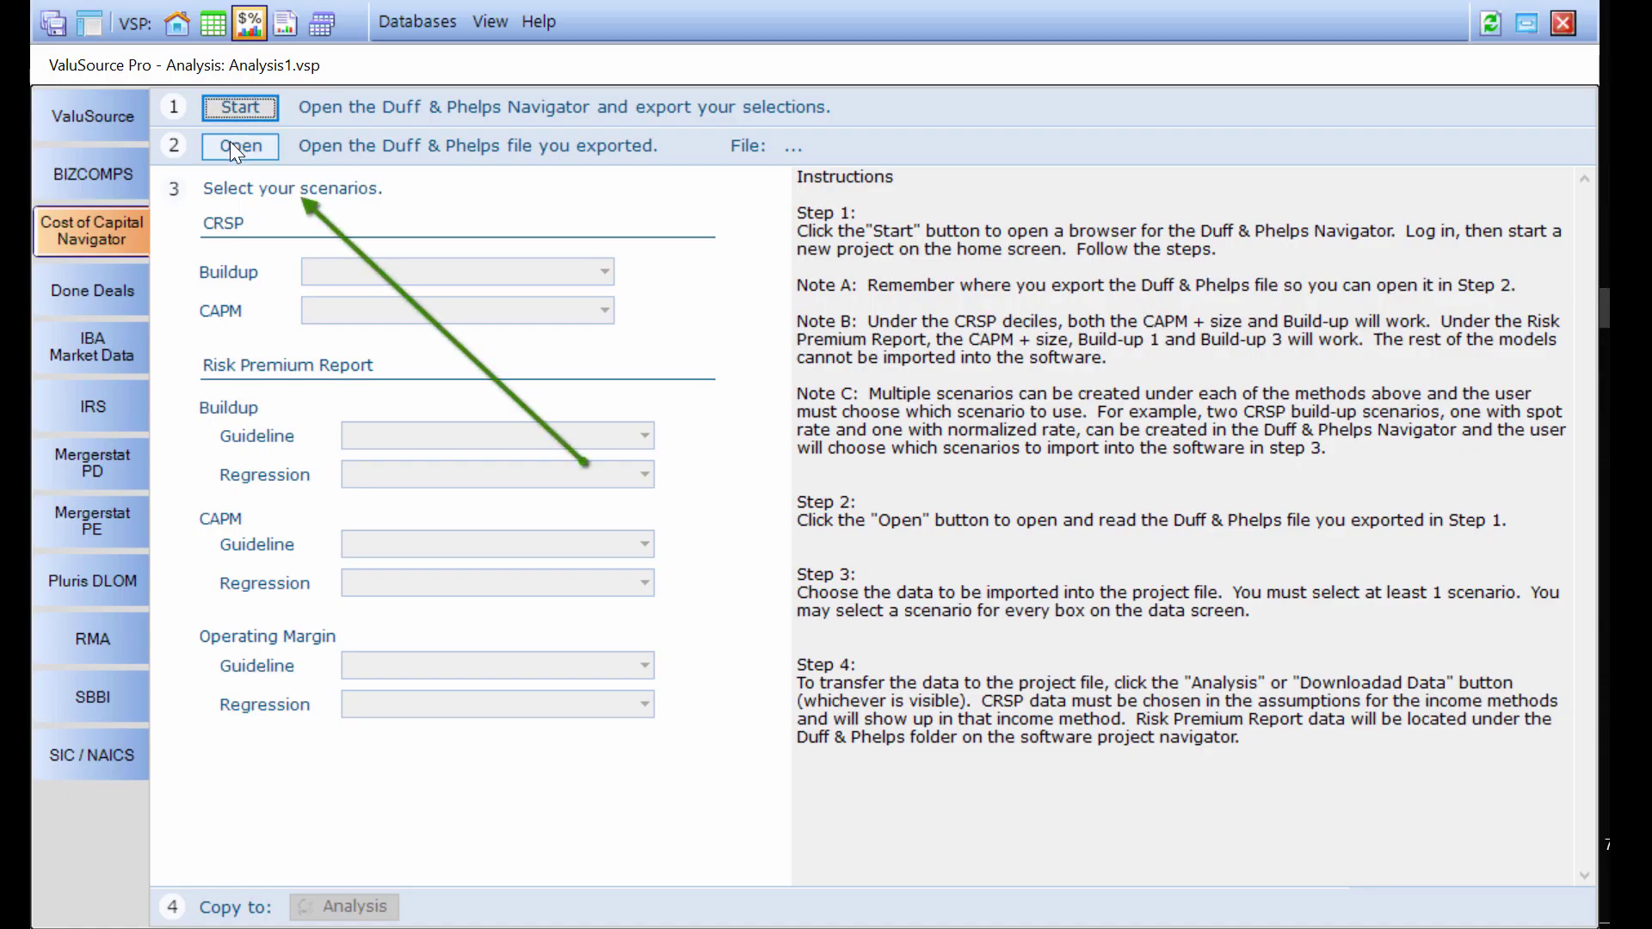
Load summary.xlsx from the Downloads folder as the Duff & Phelps file
left_click(232, 143)
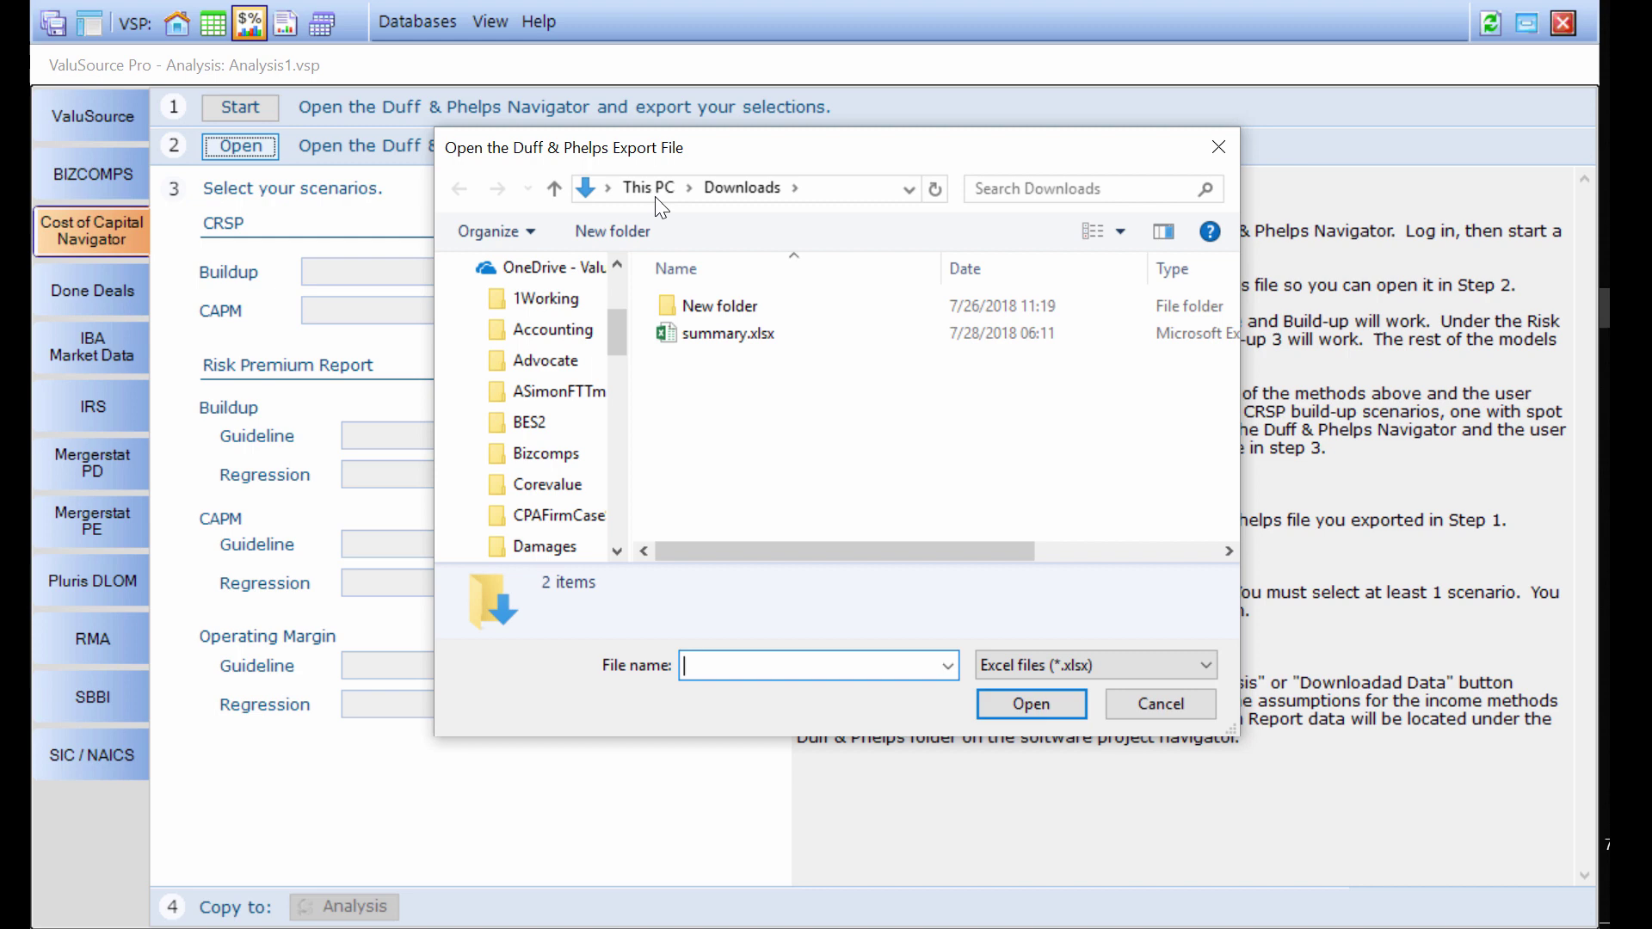
left_click(719, 338)
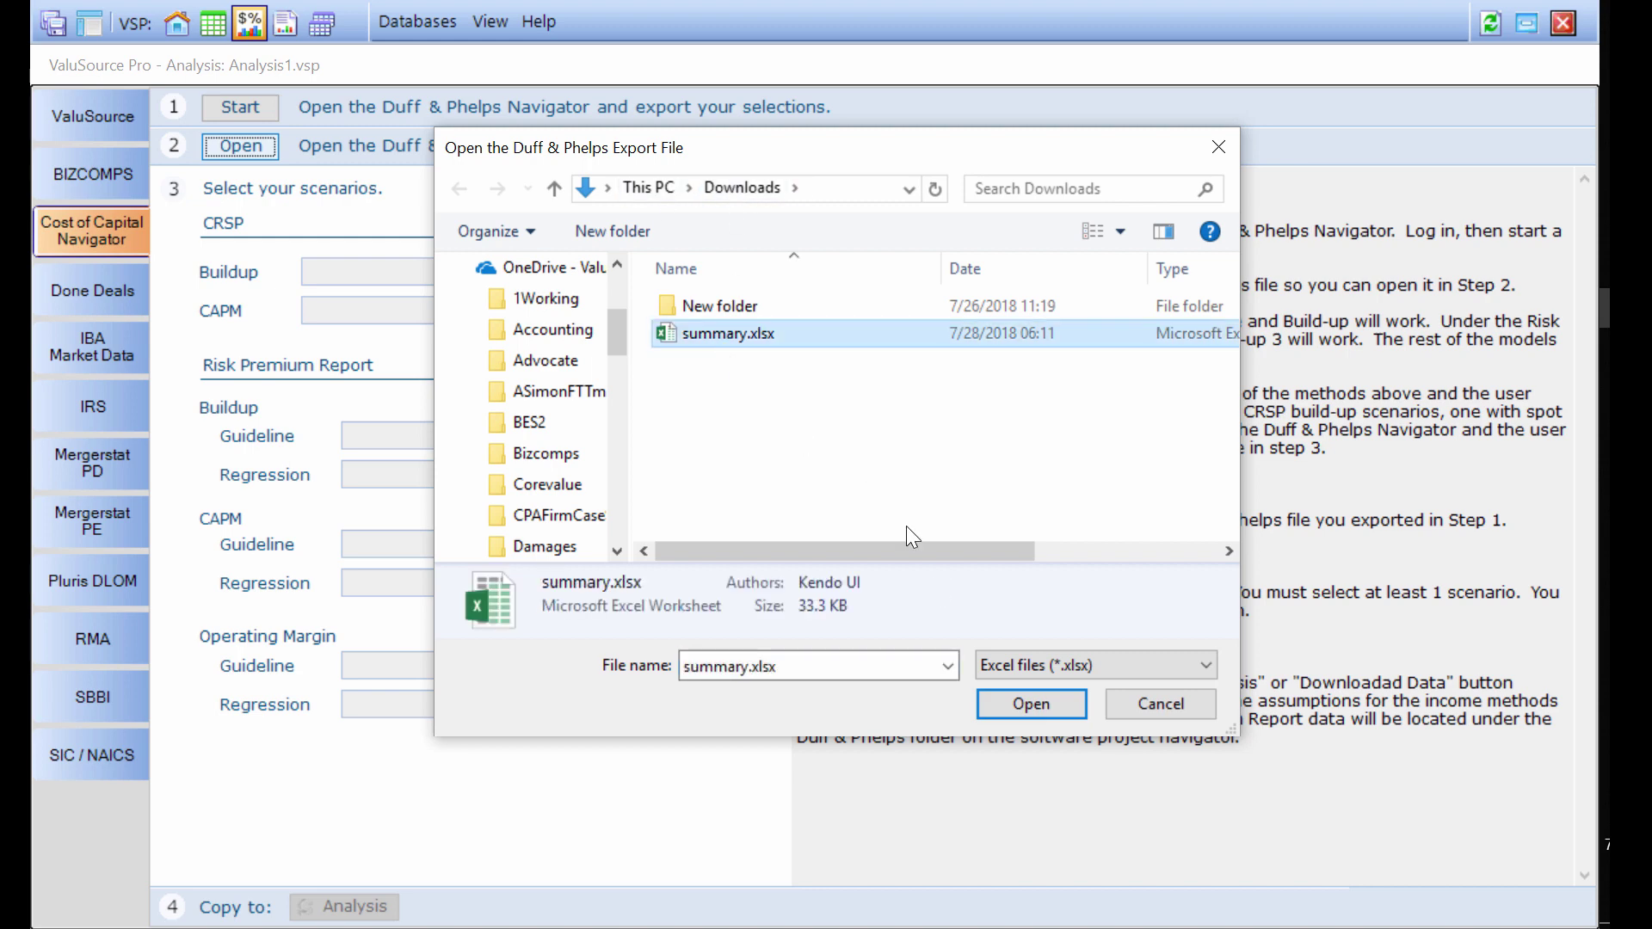
left_click(1027, 700)
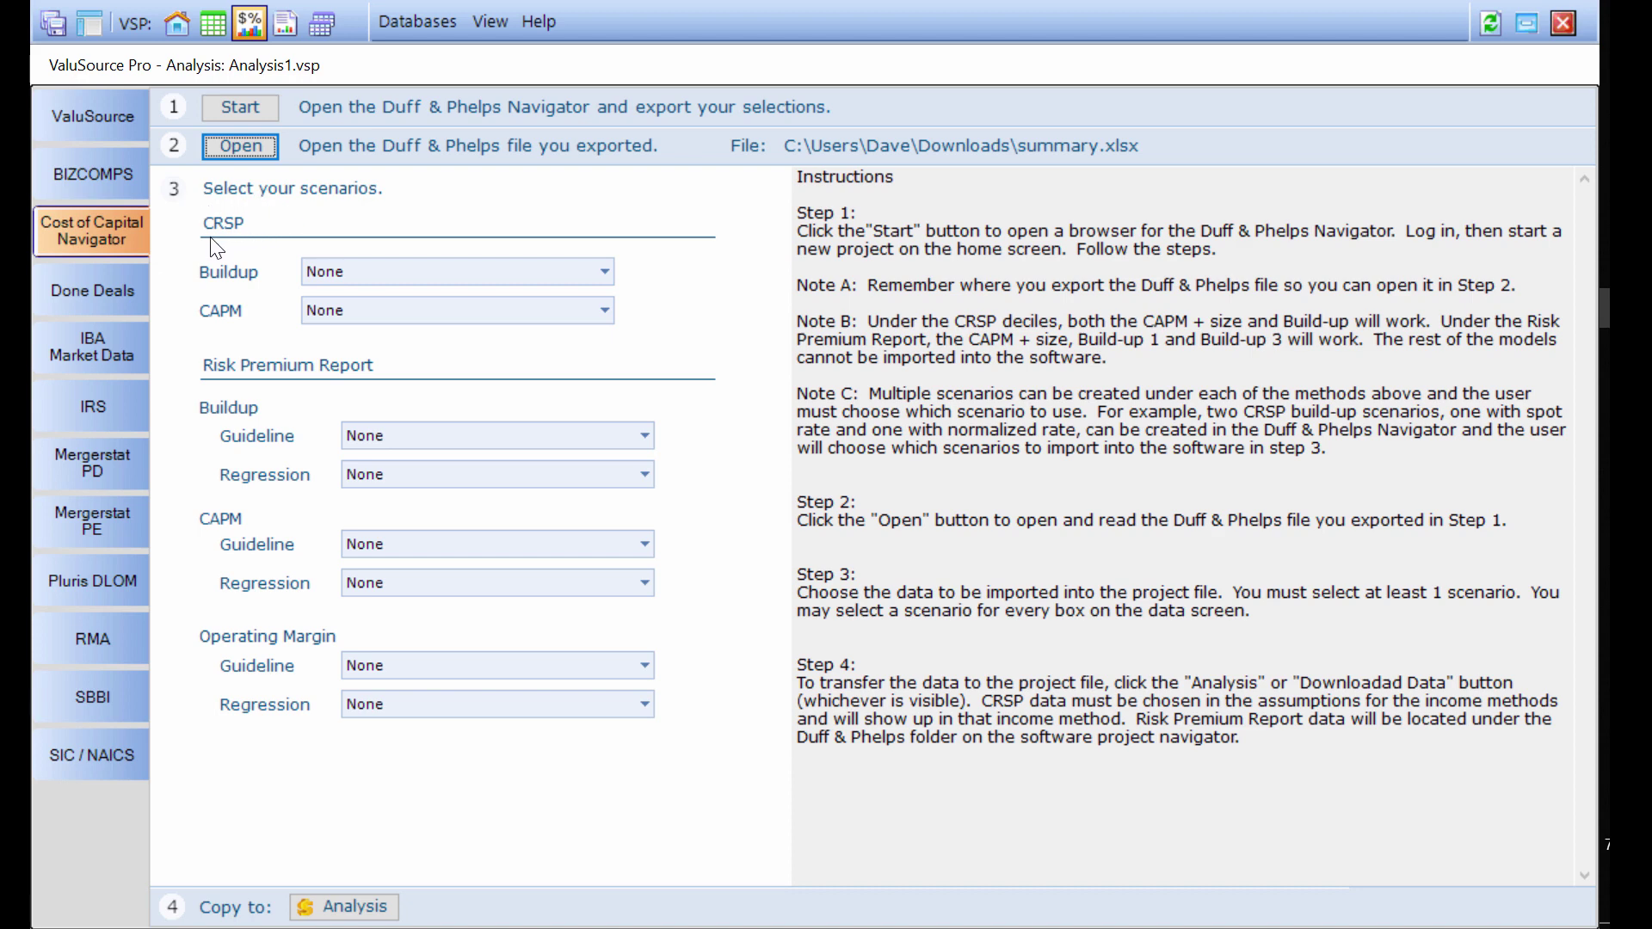
Set both CRSP Buildup and CRSP CAPM to Scenario 1
left_click(473, 271)
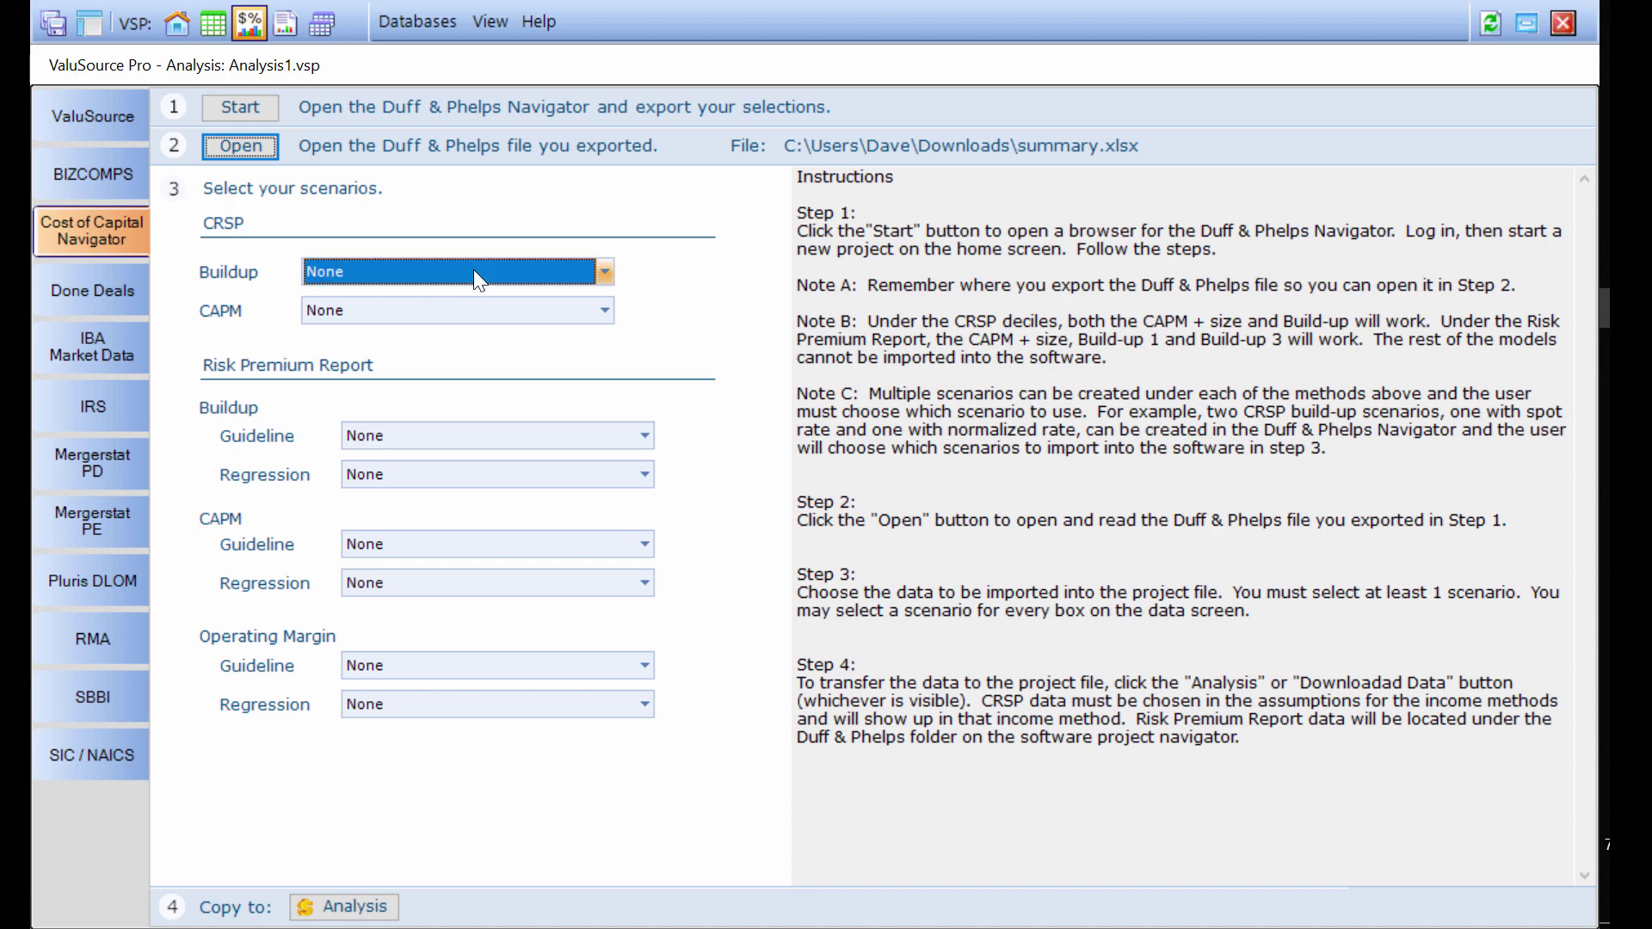
left_click(474, 271)
left_click(431, 323)
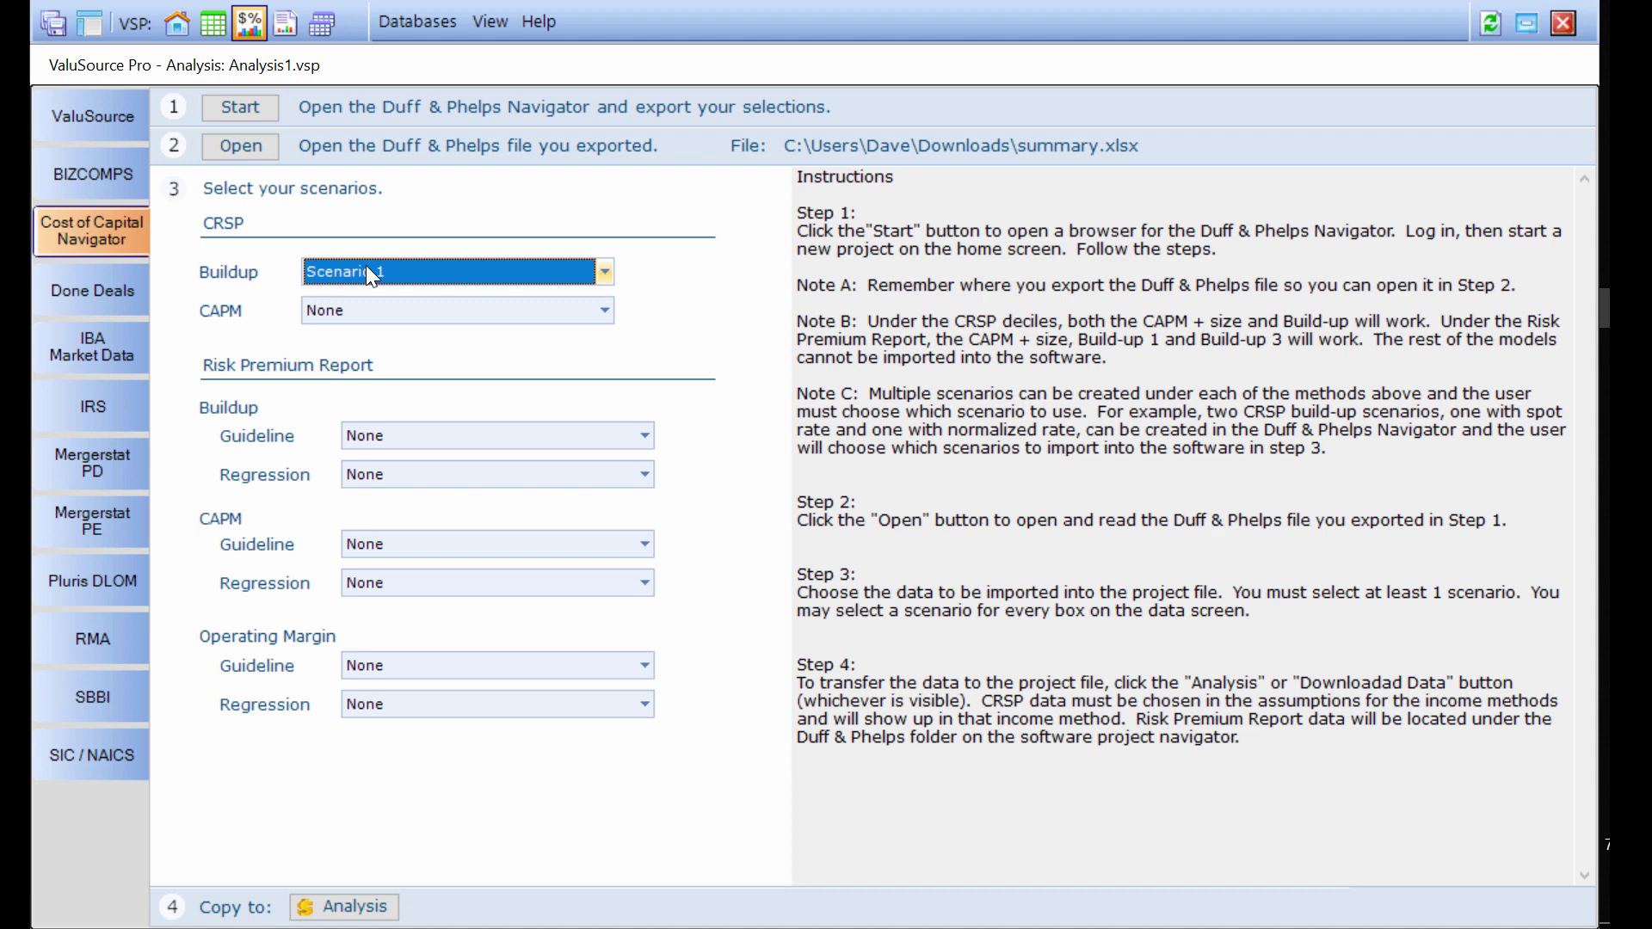
left_click(349, 309)
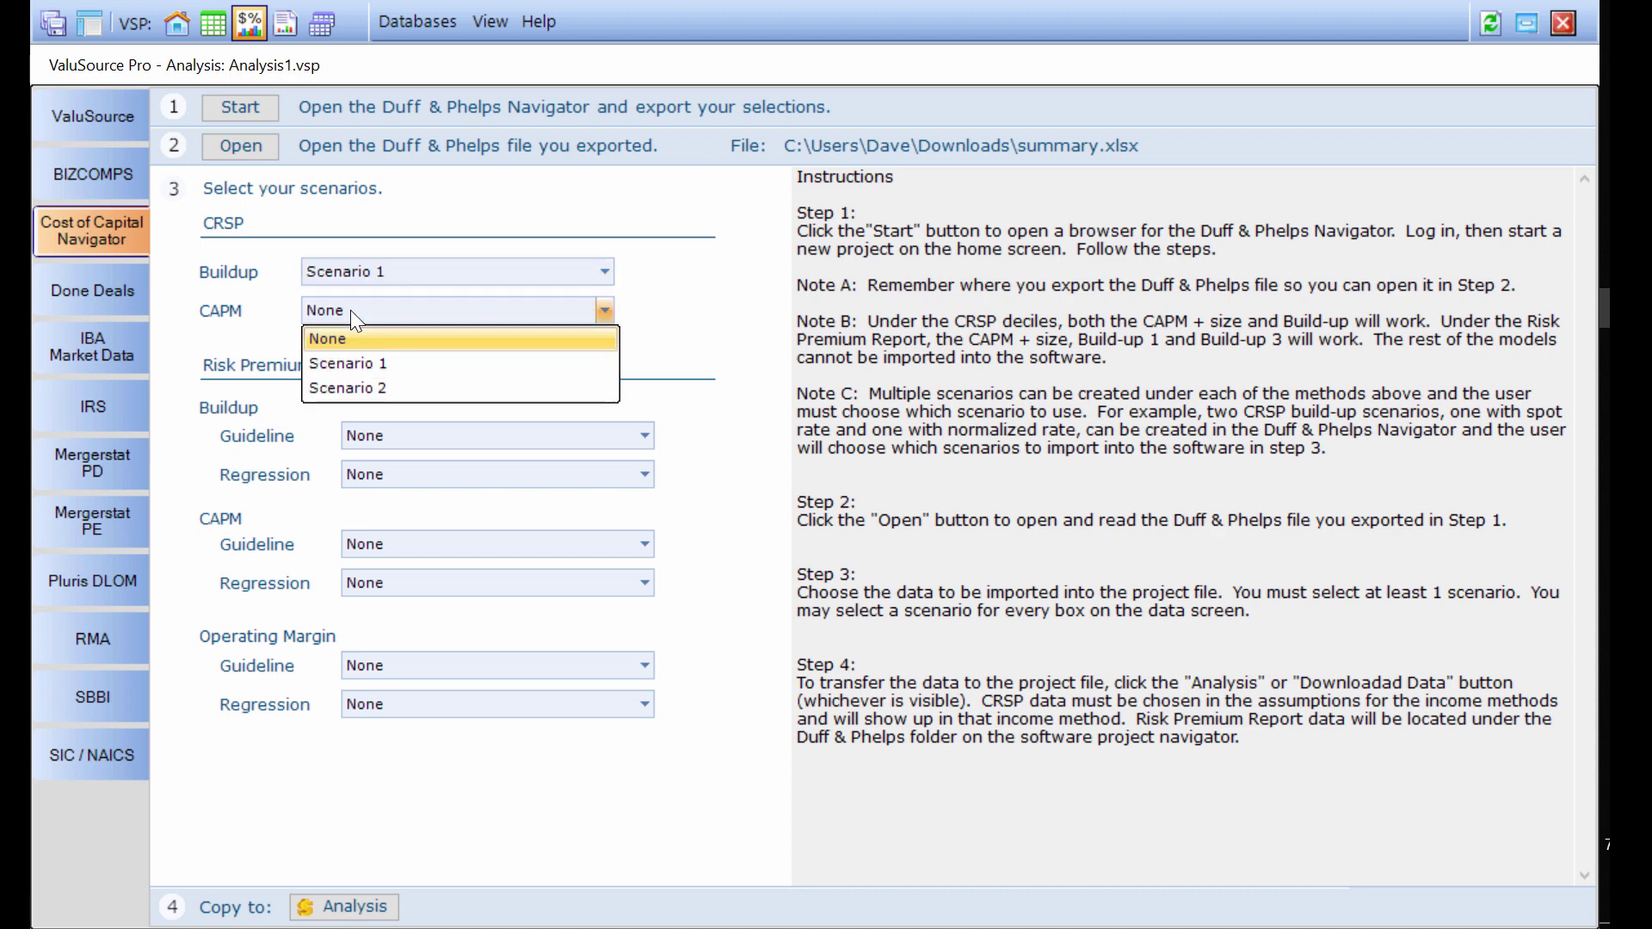
left_click(350, 364)
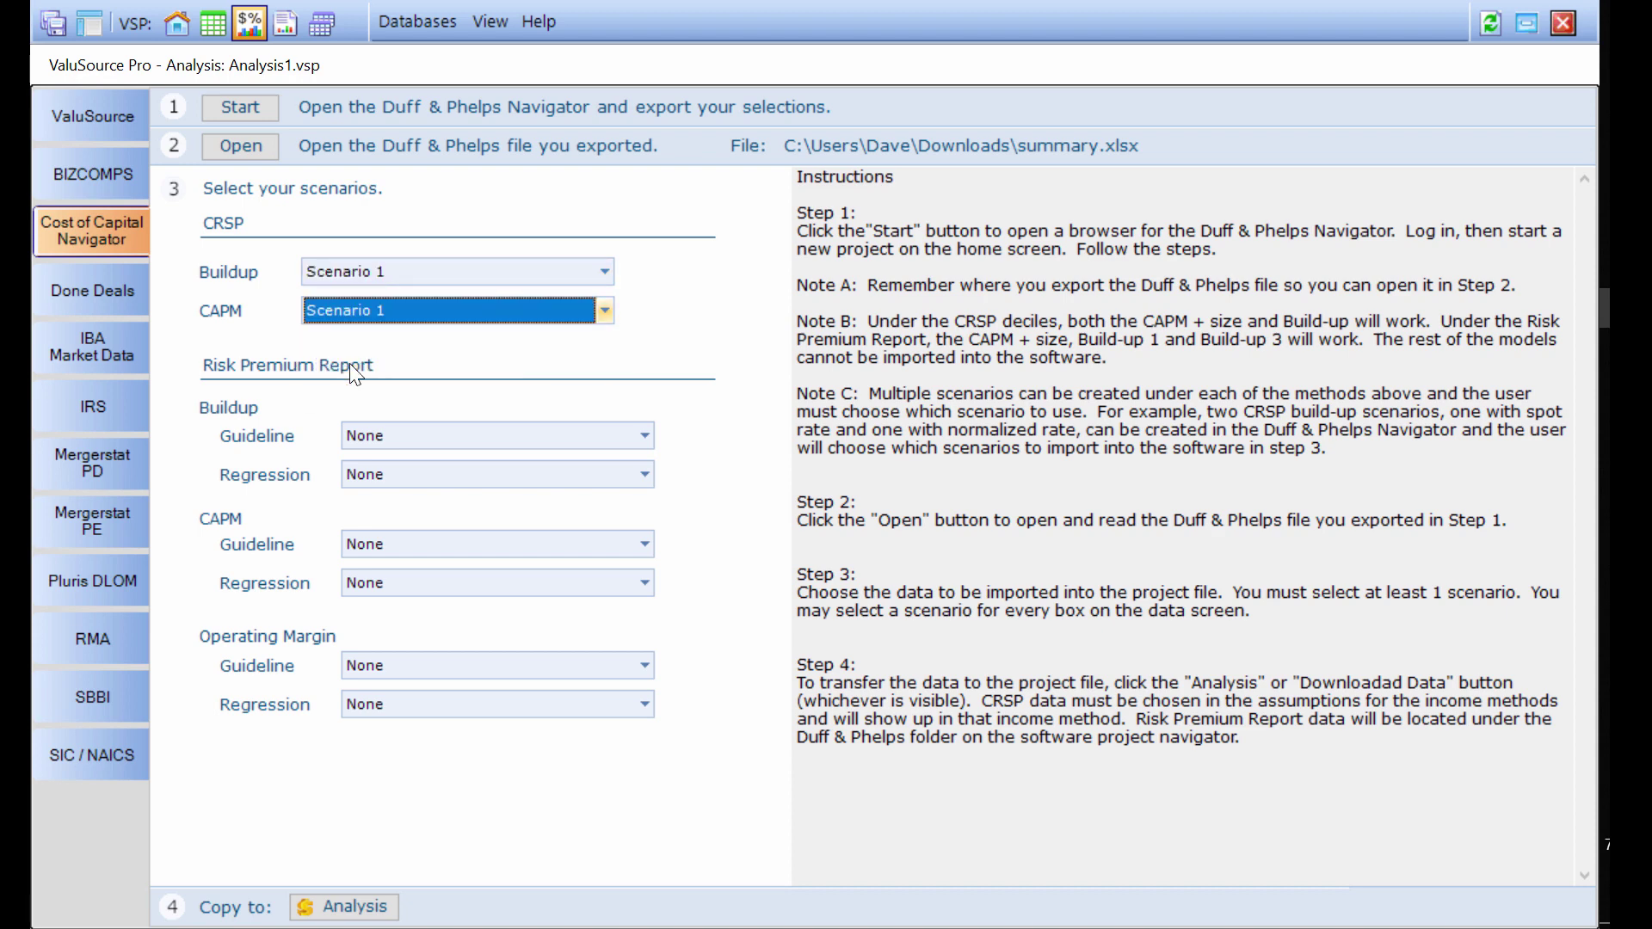
Set Buildup and CAPM Guideline to Scenario 1 and their Regression to Scenario 2
left_click(416, 438)
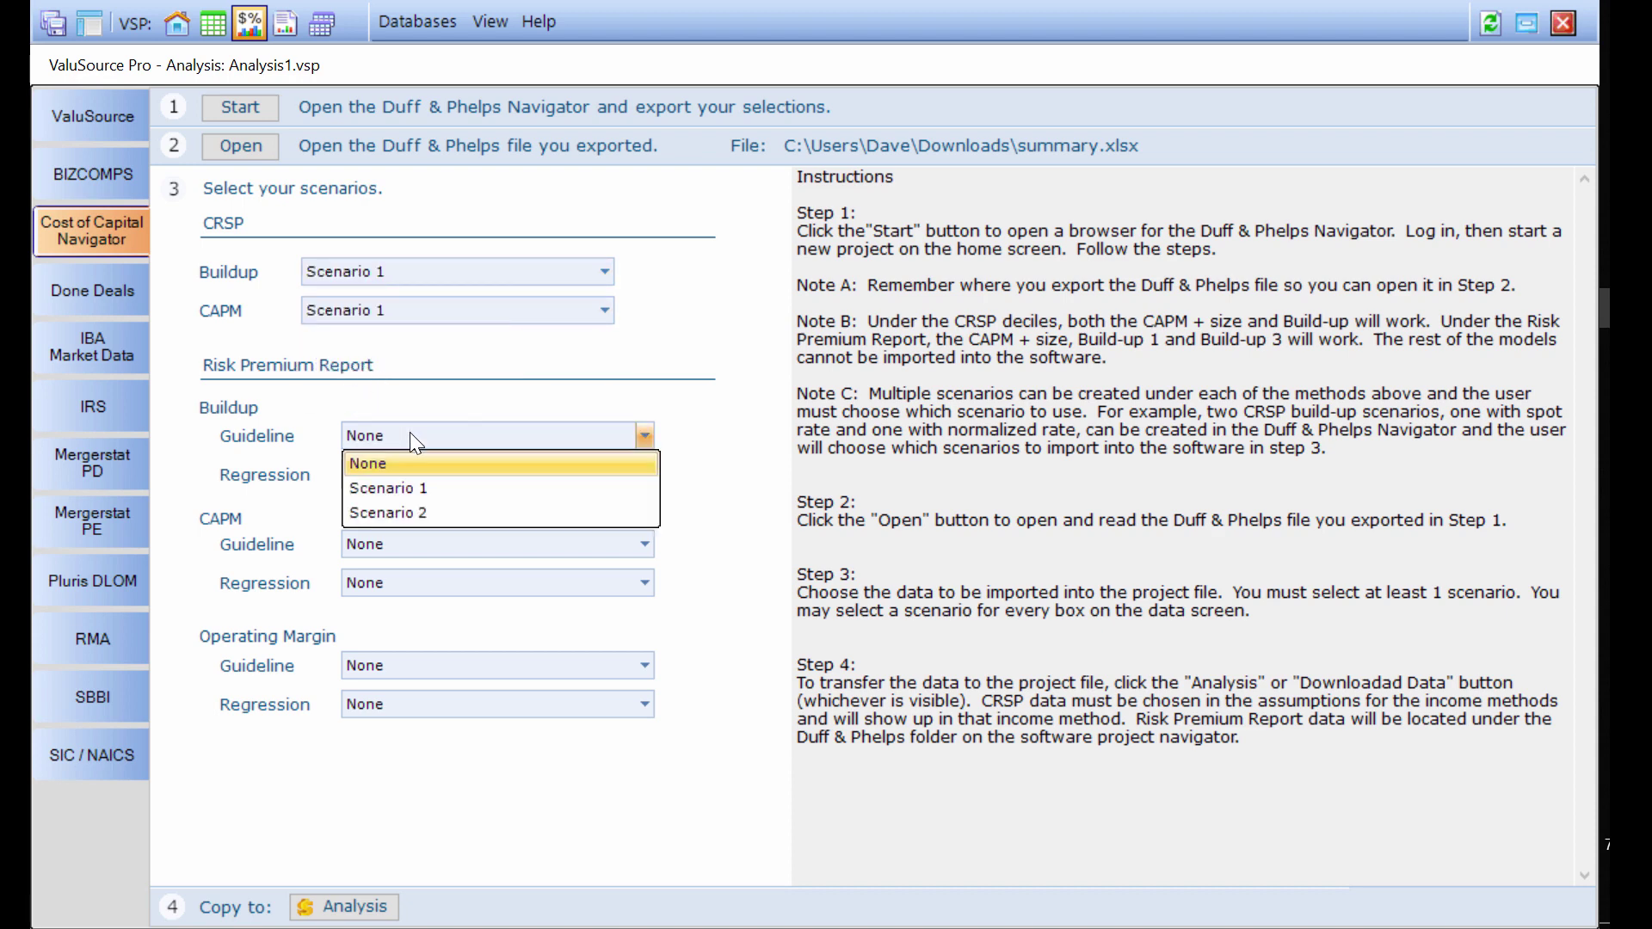
left_click(409, 491)
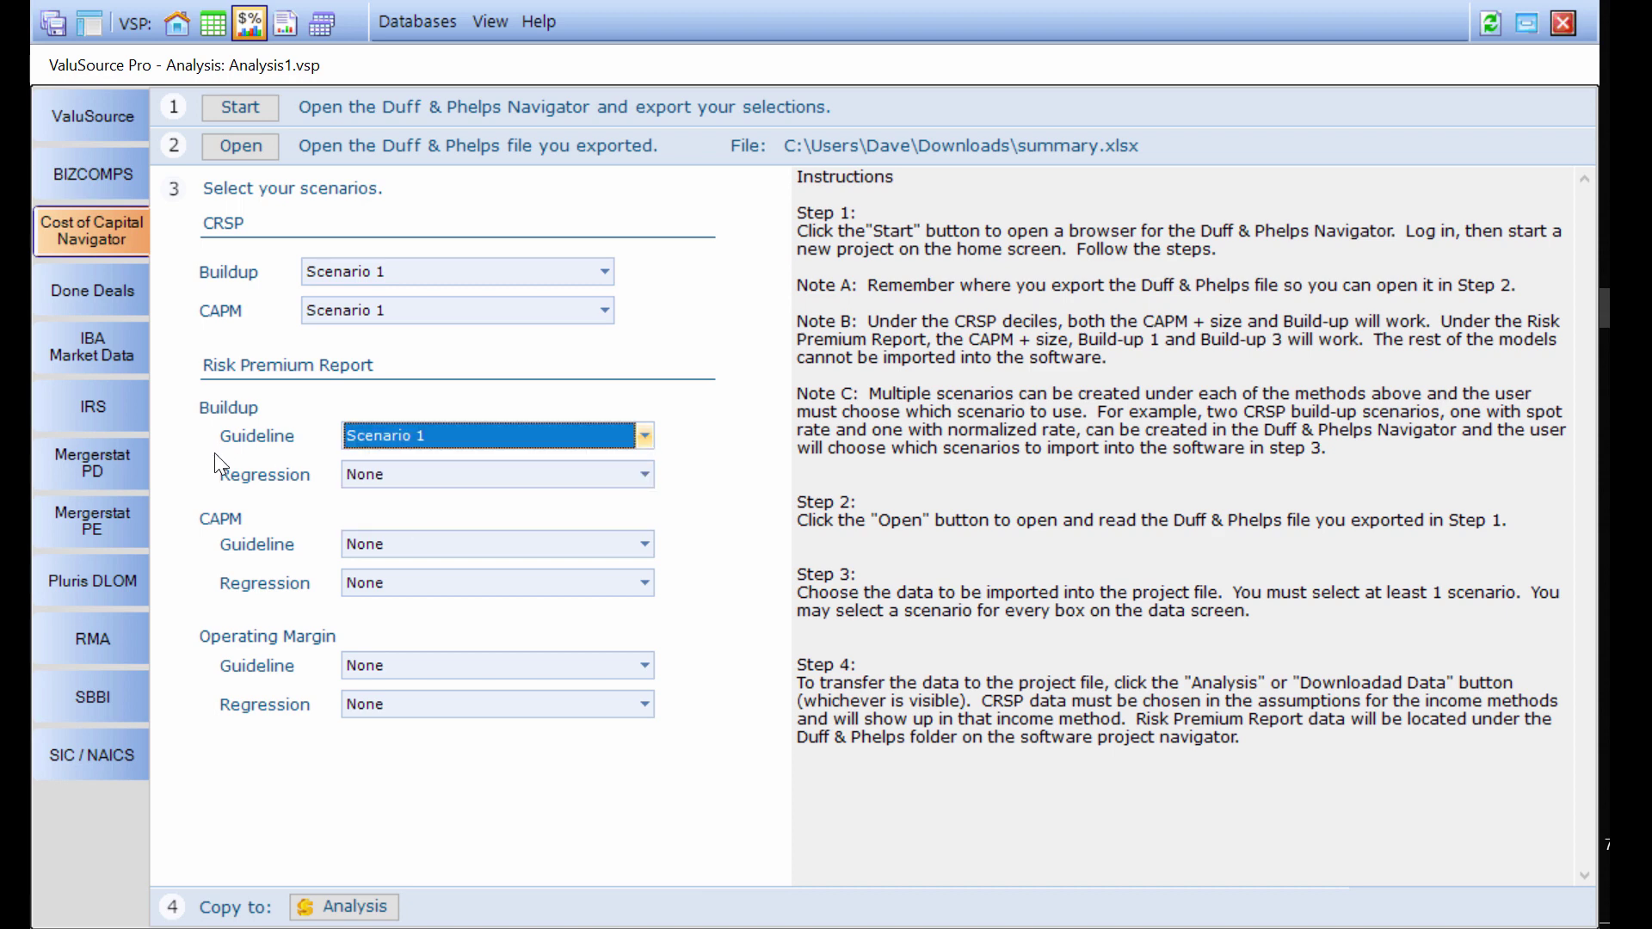
left_click(468, 478)
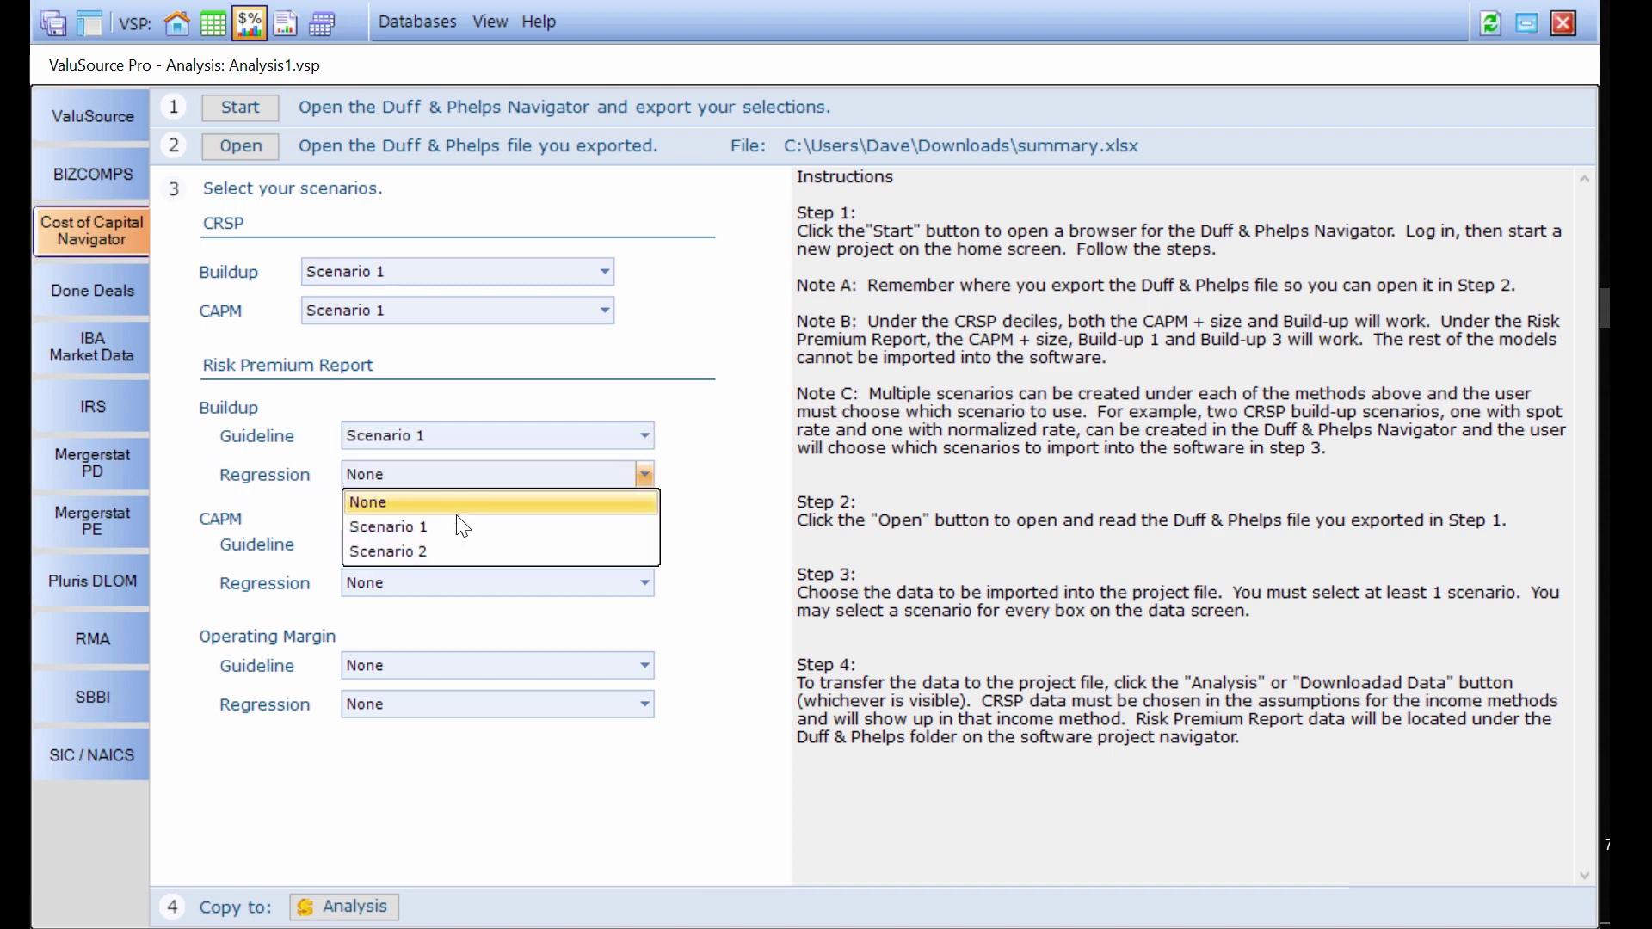
left_click(444, 550)
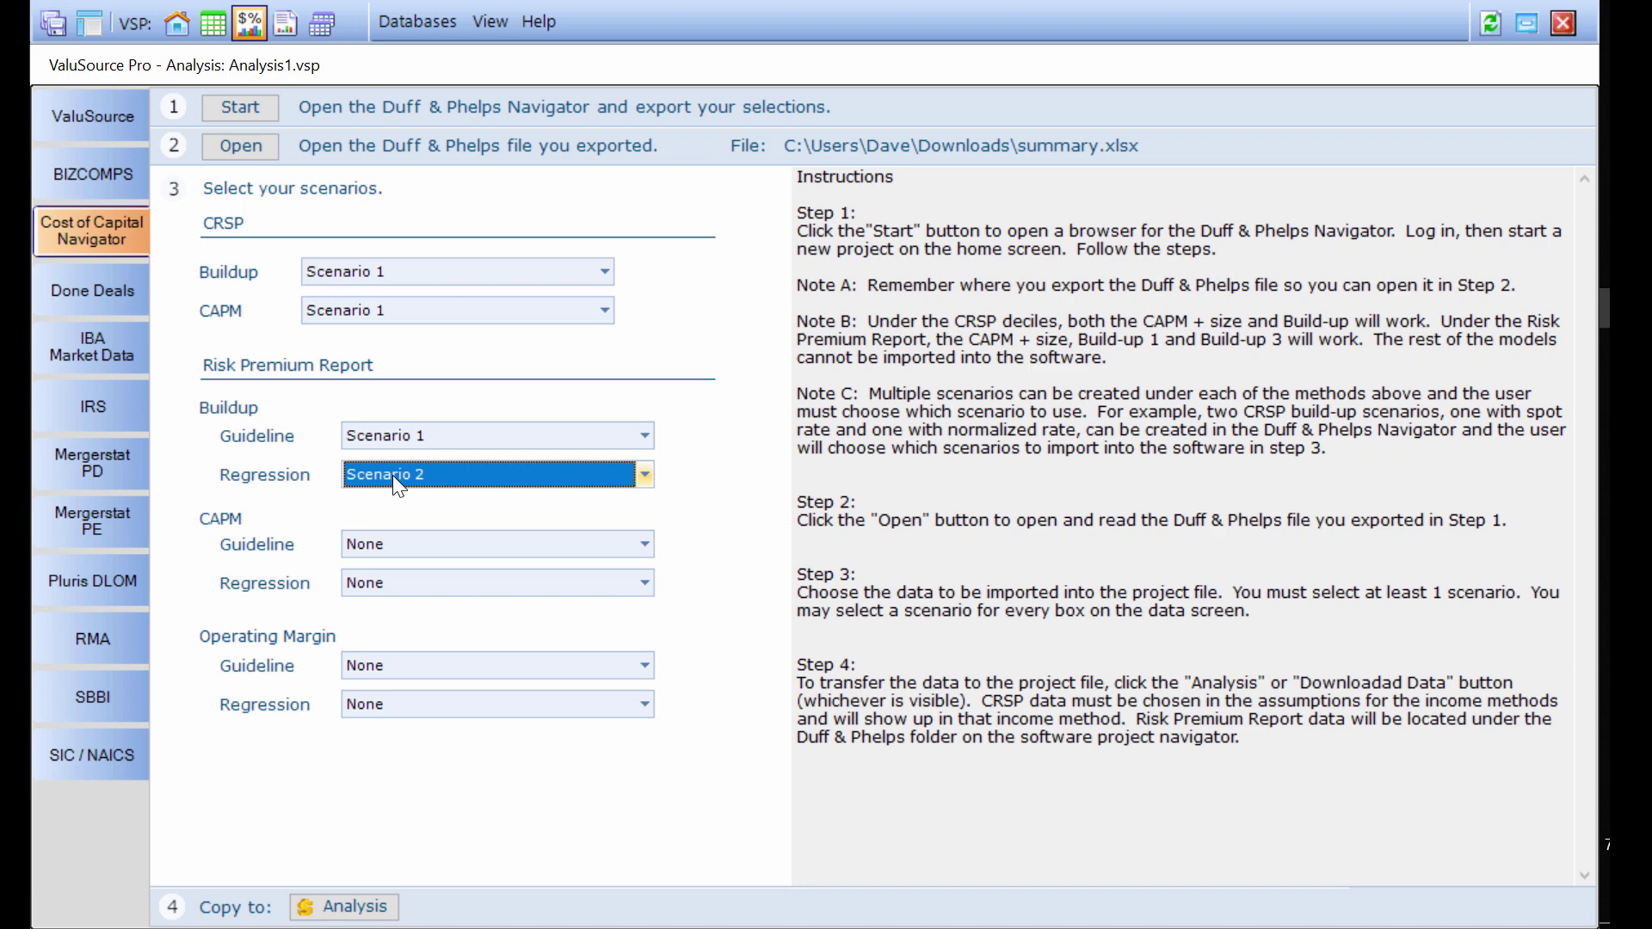
left_click(422, 545)
left_click(418, 602)
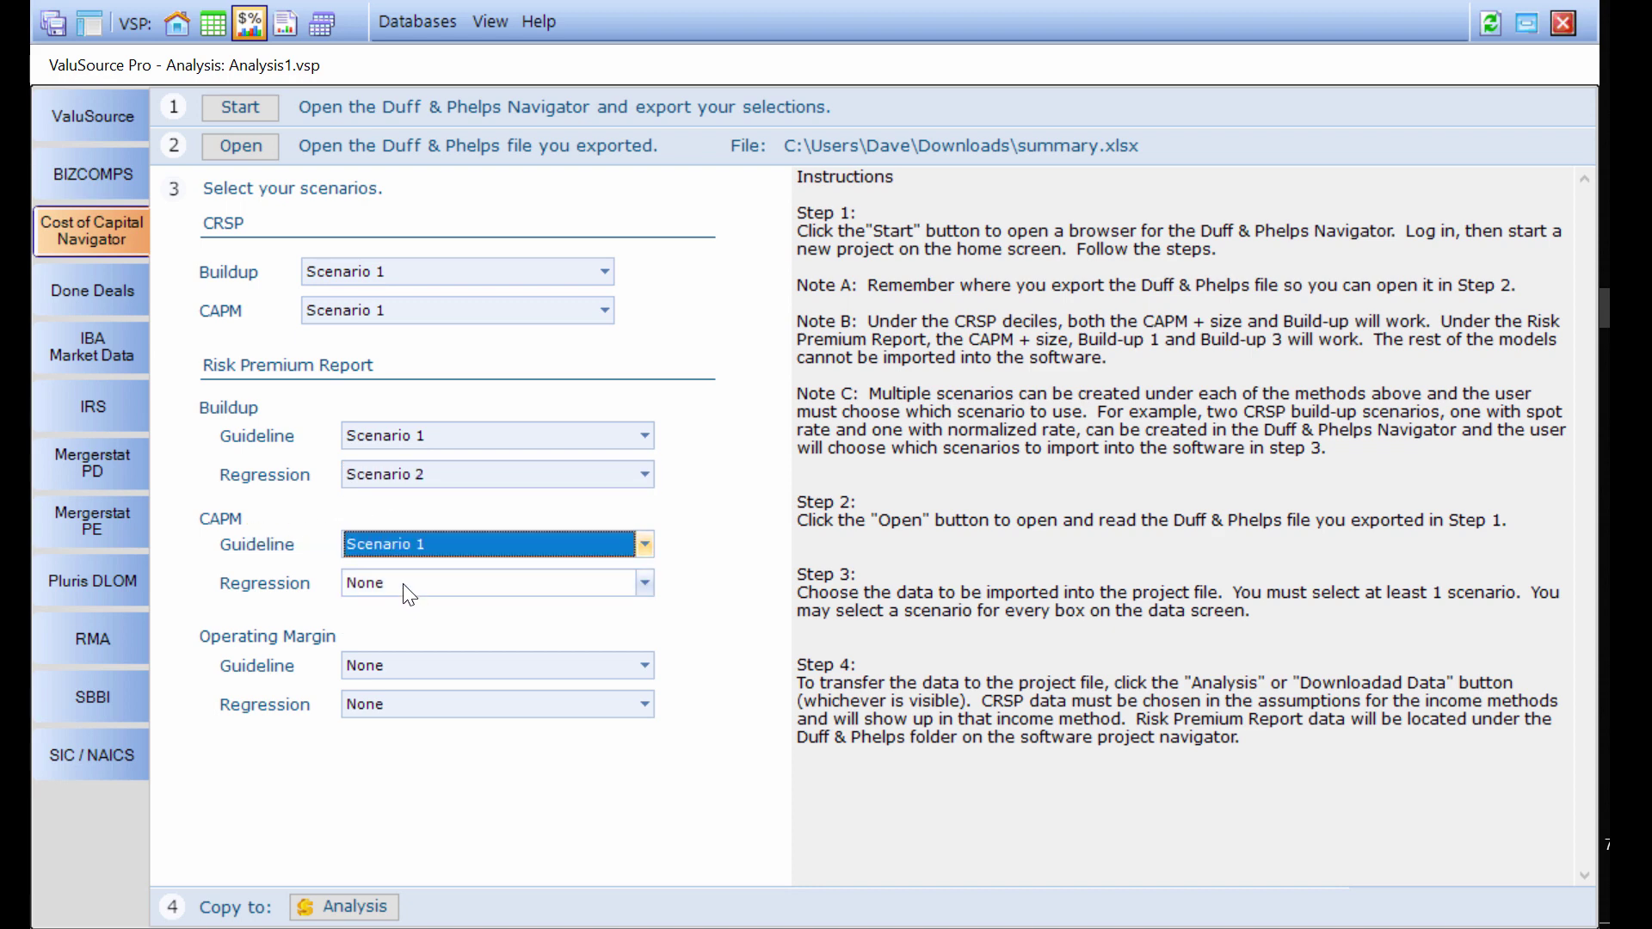
left_click(401, 584)
left_click(390, 659)
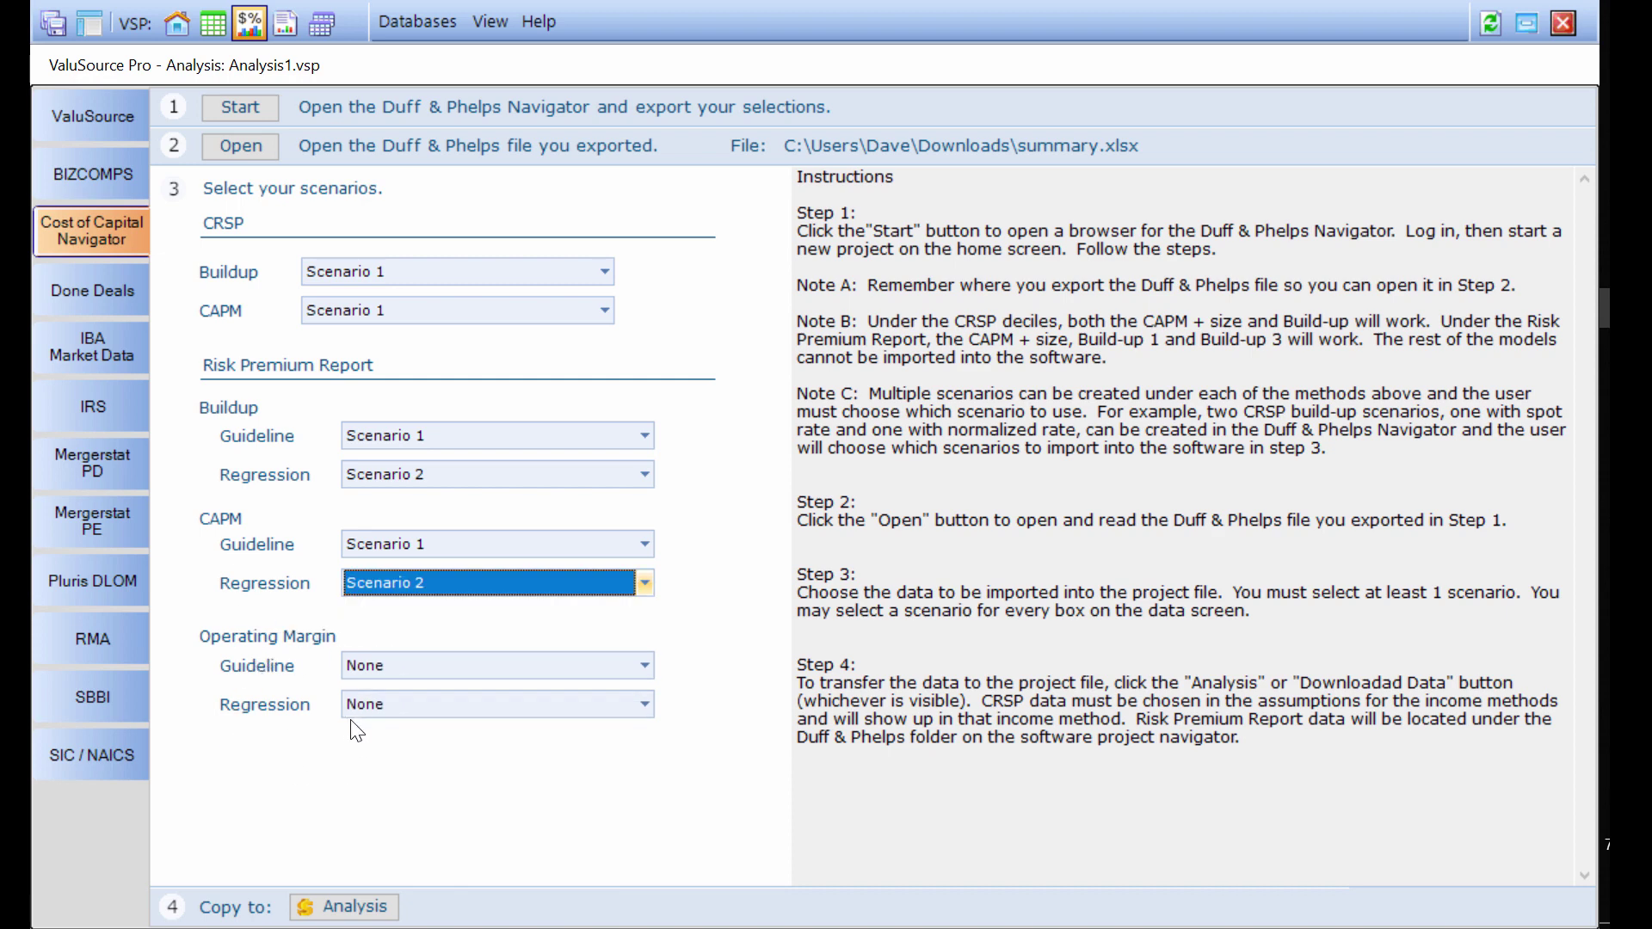
Set Operating Margin Guideline to Scenario 1 and Operating Margin Regression to Scenario 2
left_click(432, 668)
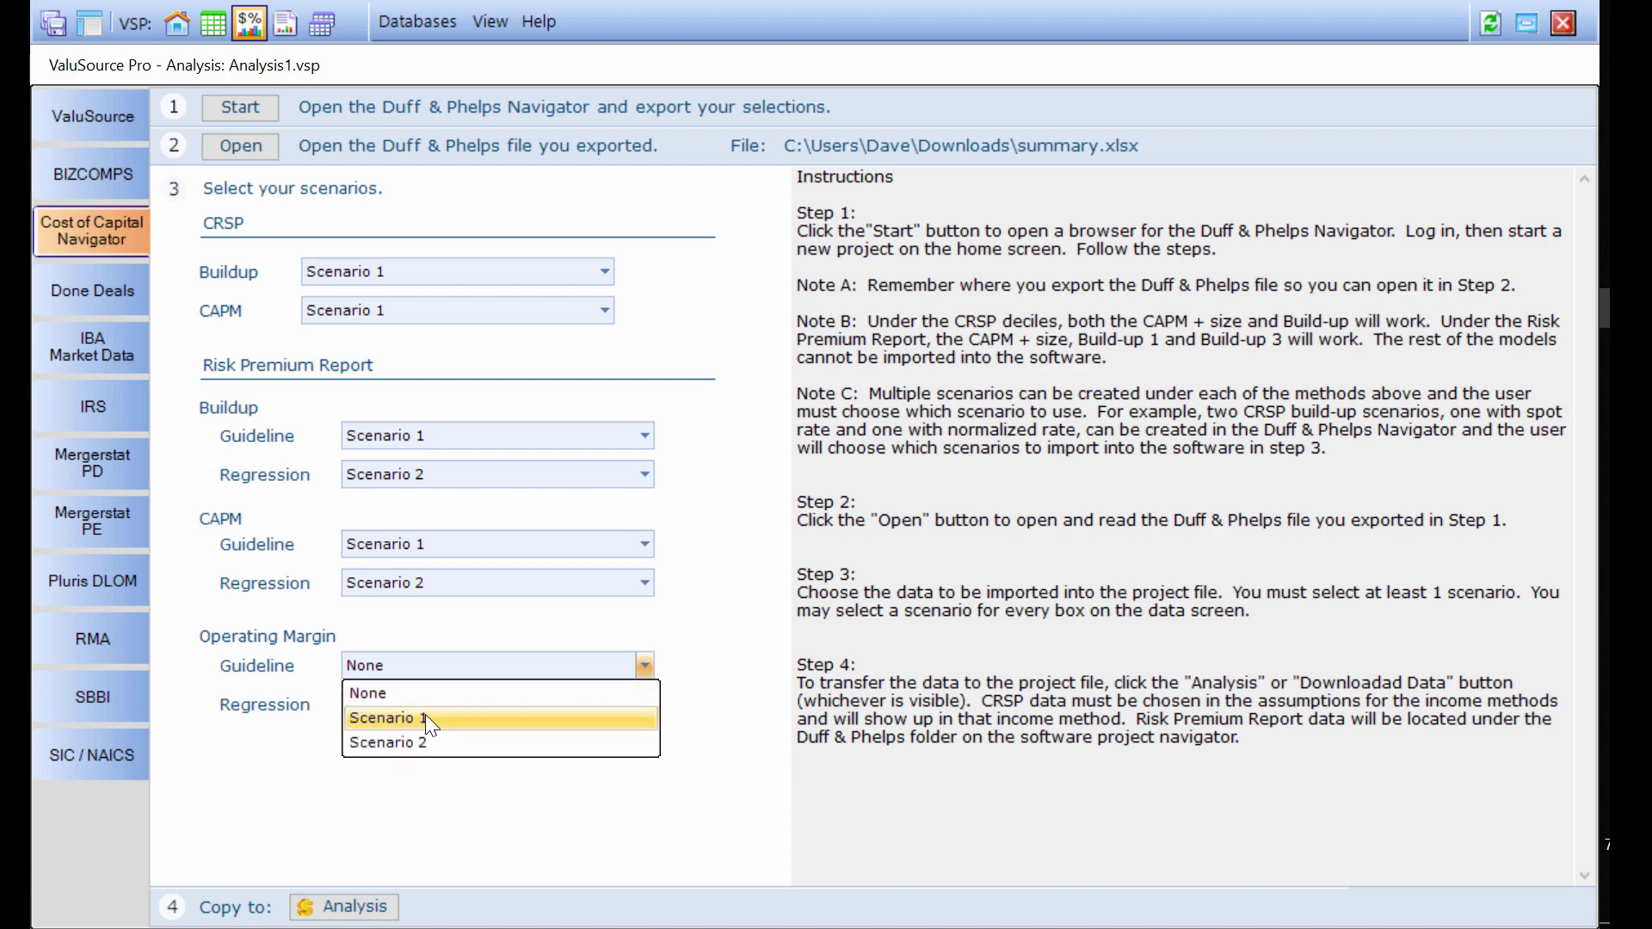
left_click(425, 717)
left_click(425, 706)
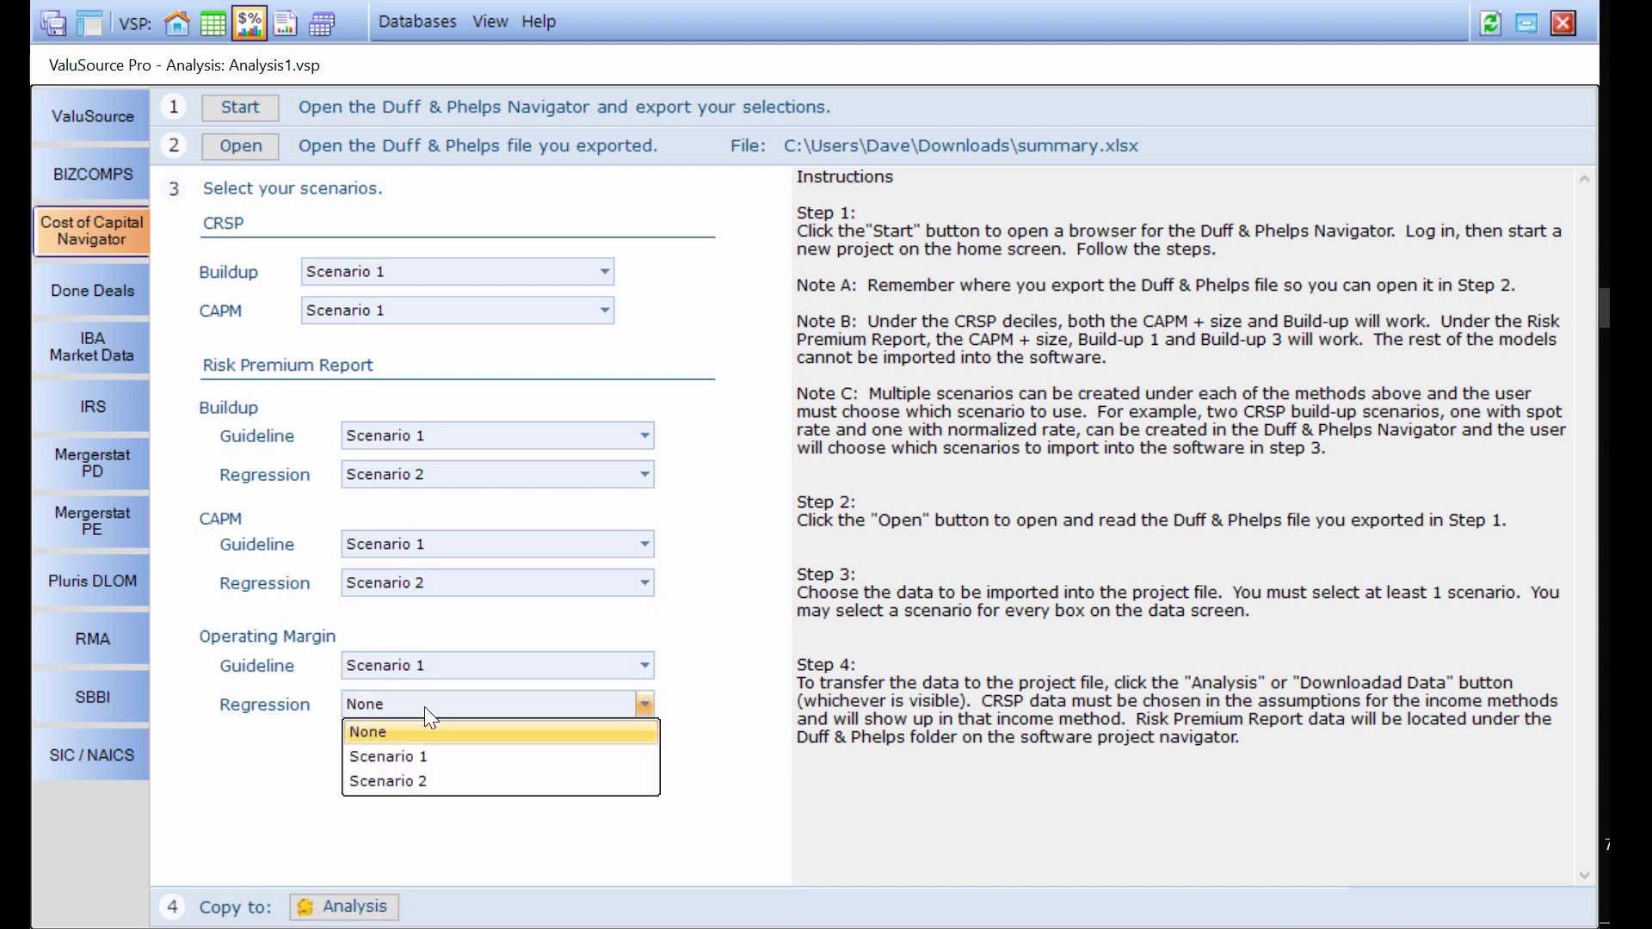
left_click(418, 781)
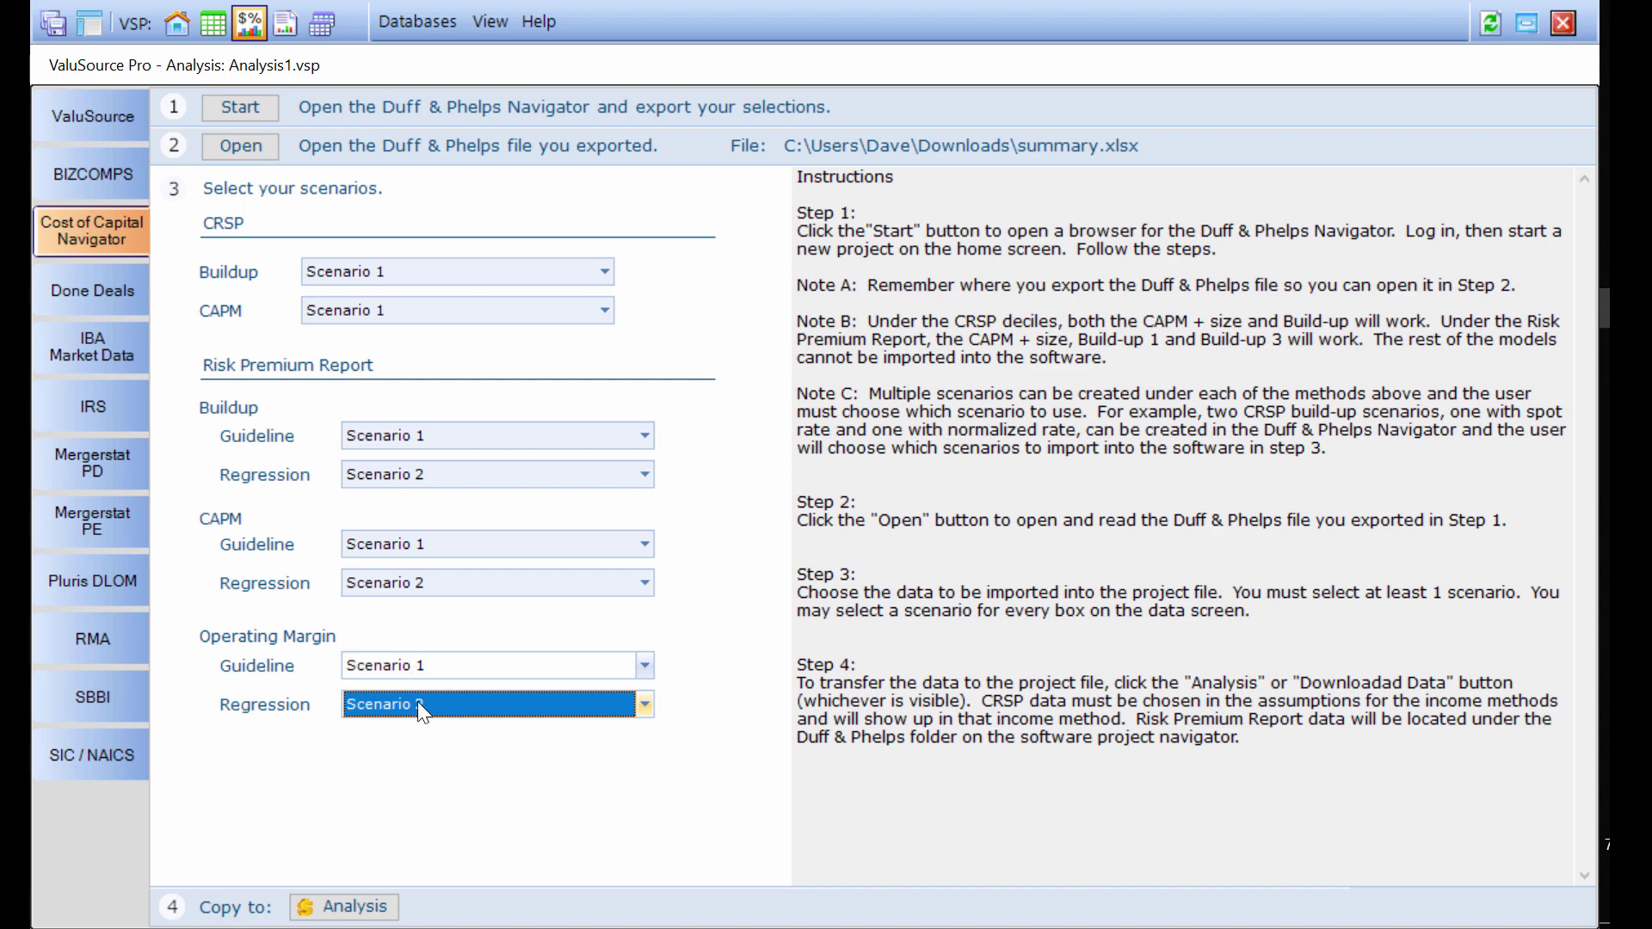
Copy the scenarios to the analysis and view the imported 18.75% and 4.00% premiums
left_click(365, 915)
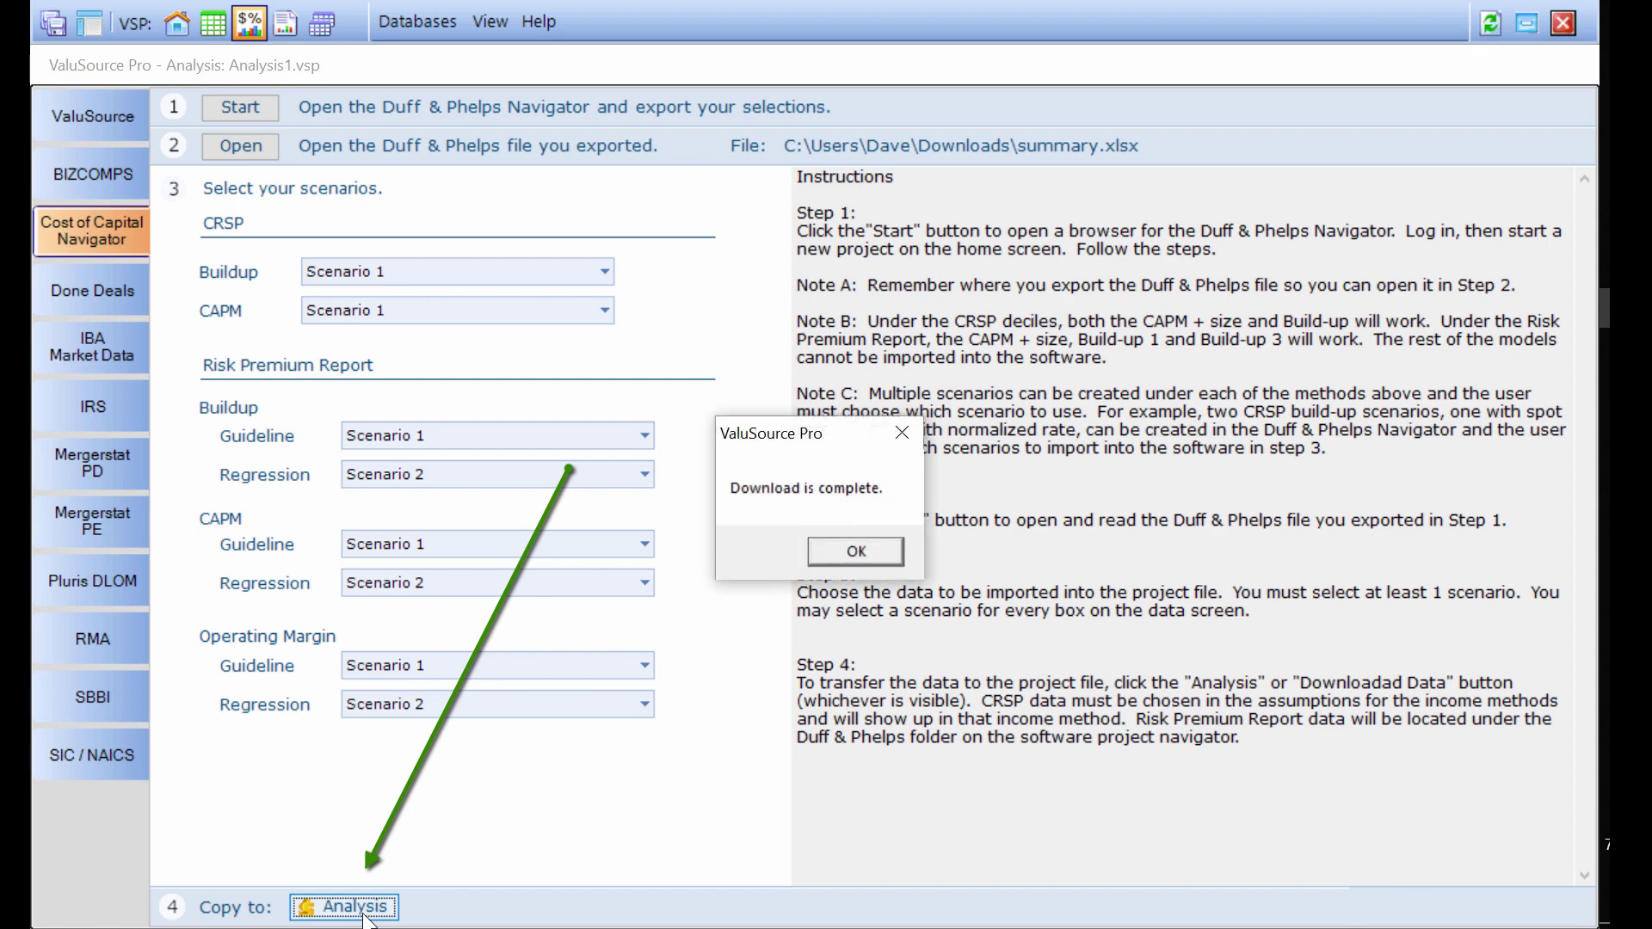
left_click(856, 551)
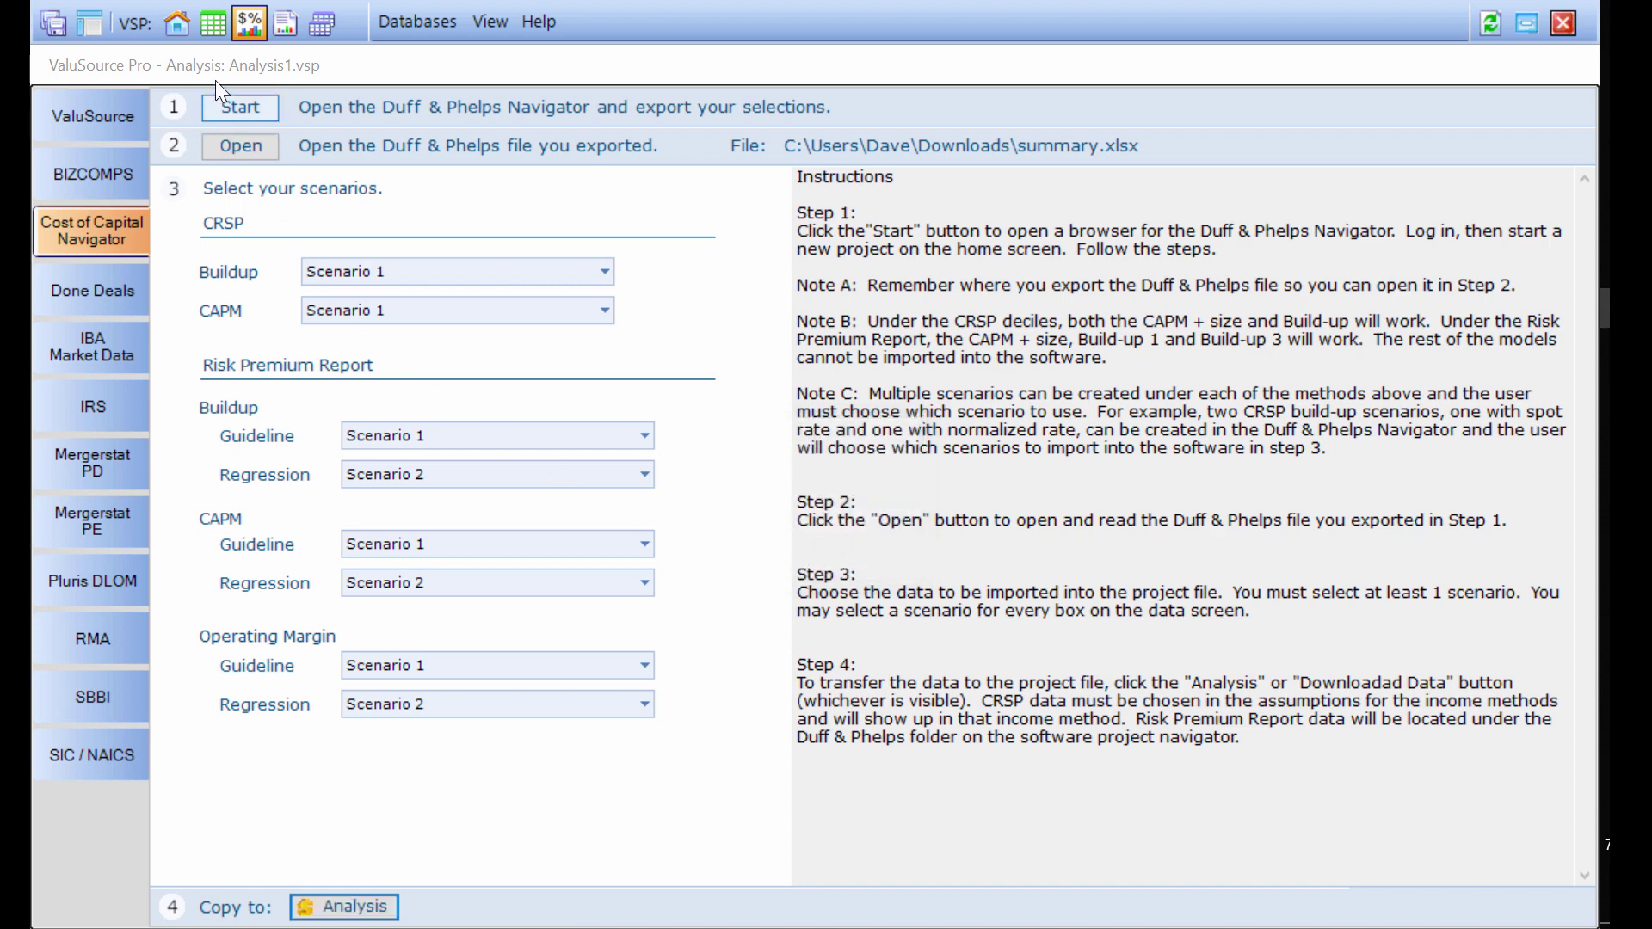
left_click(213, 23)
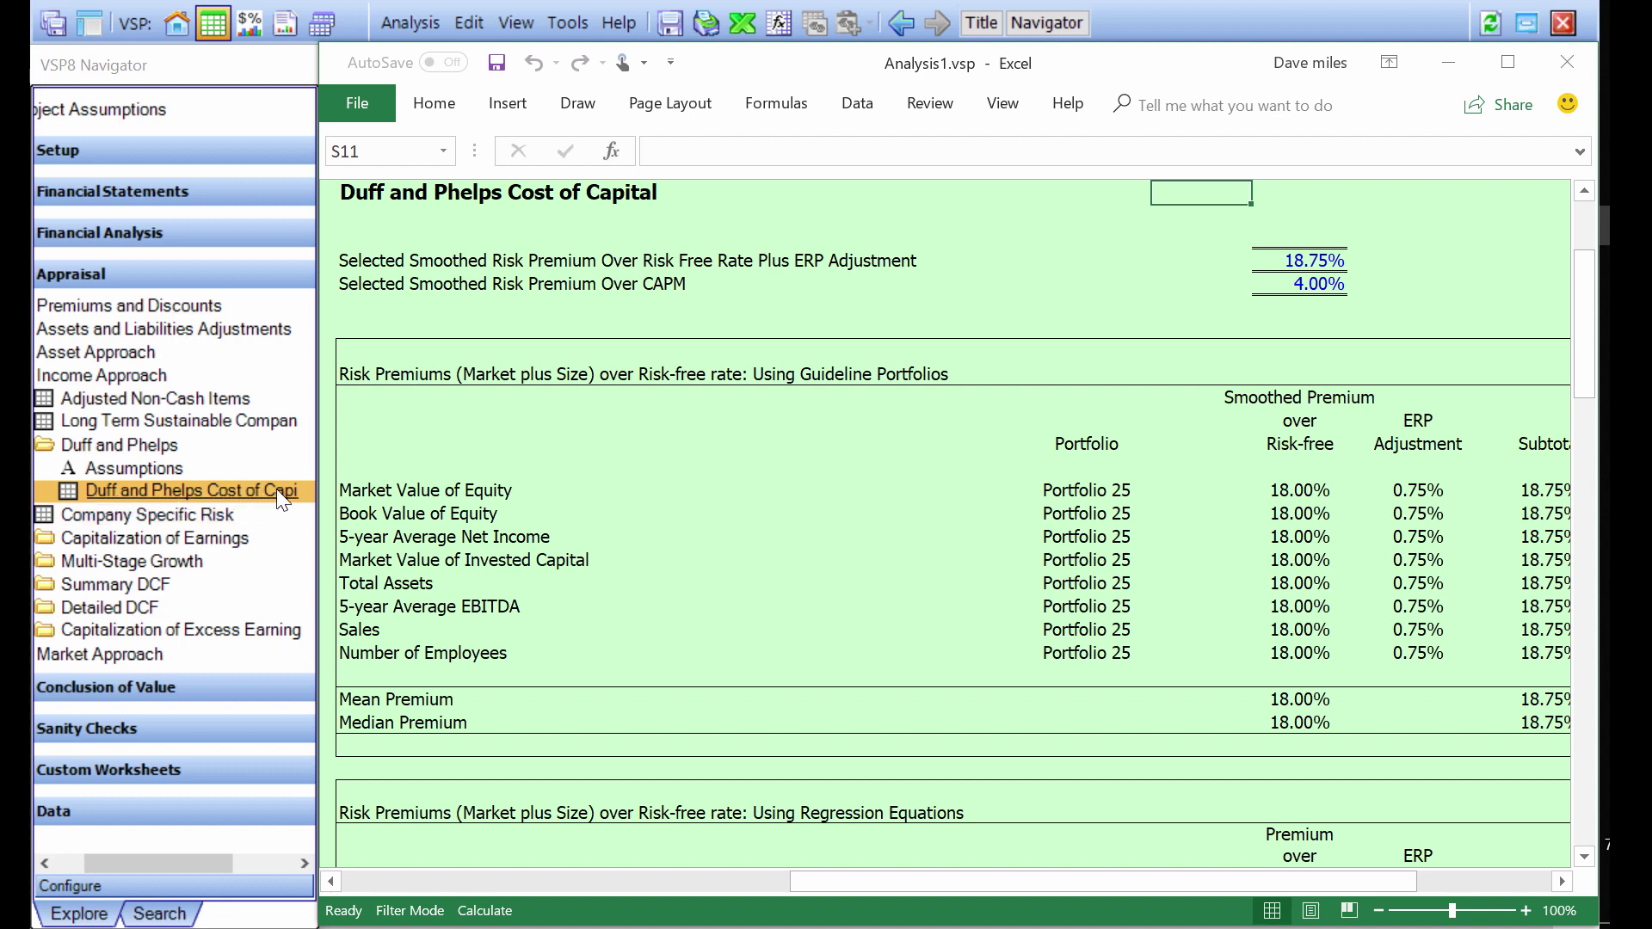
left_click_drag(1082, 500, 1083, 641)
key("Down")
key("Down")
key("Down")
key("Down")
key("Down")
key("Down")
key("Down")
key("Down")
key("Down")
key("Down")
key("Down")
key("Down")
key("Down")
key("Down")
key("Down")
key("Down")
key("Down")
key("Down")
key("Down")
key("Down")
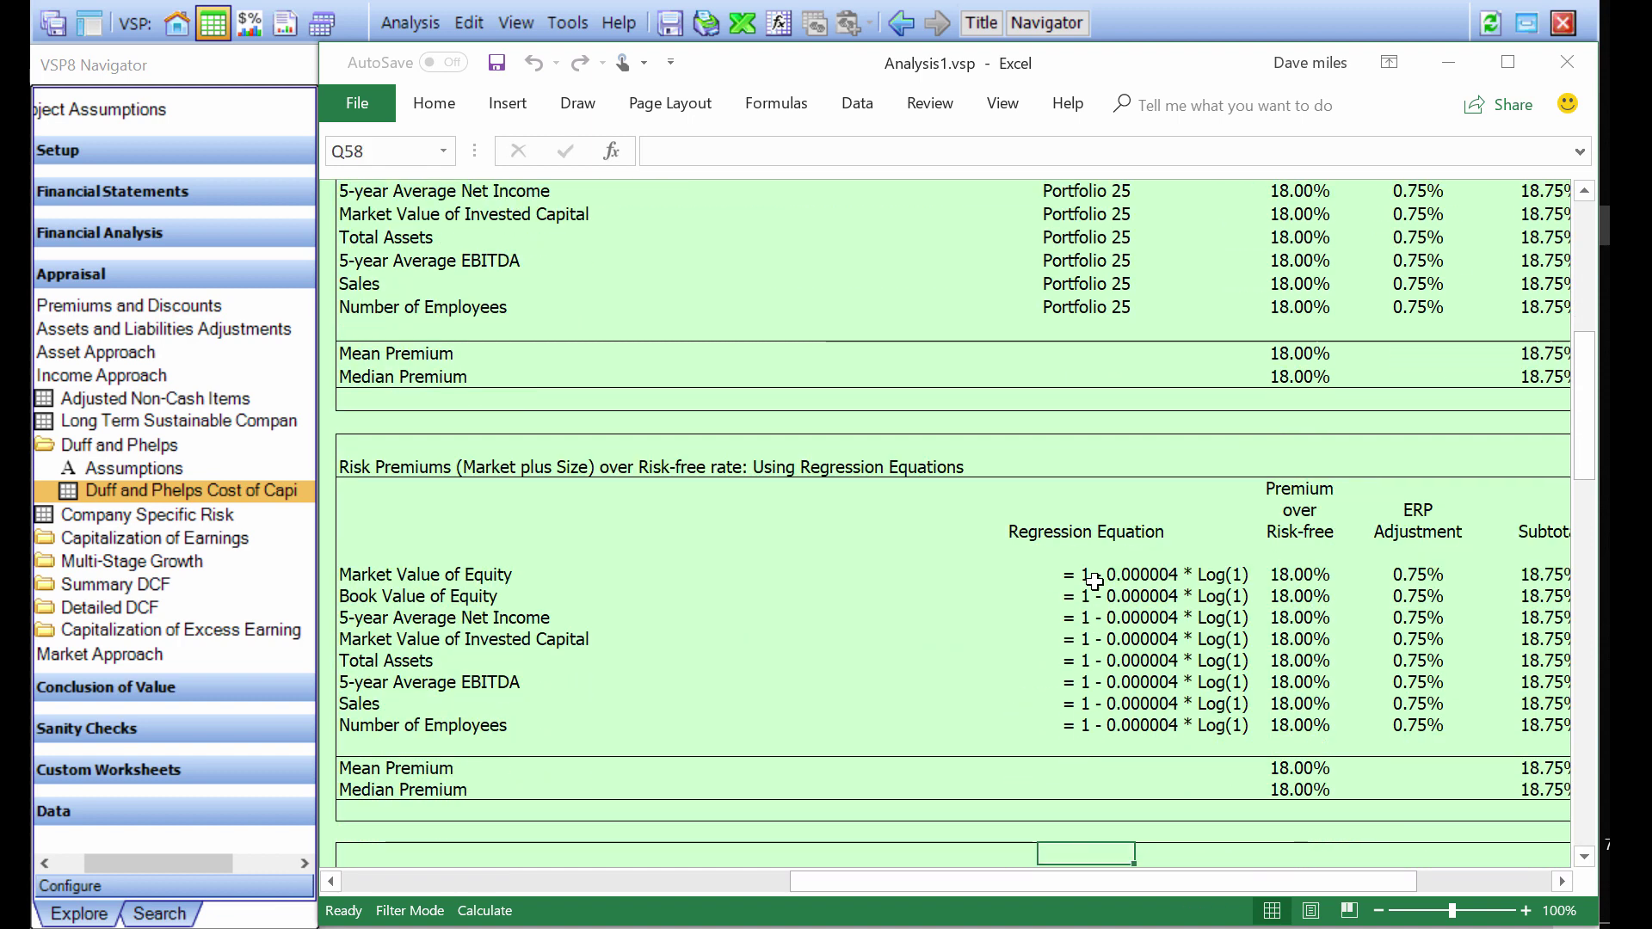
left_click_drag(1089, 574, 1116, 716)
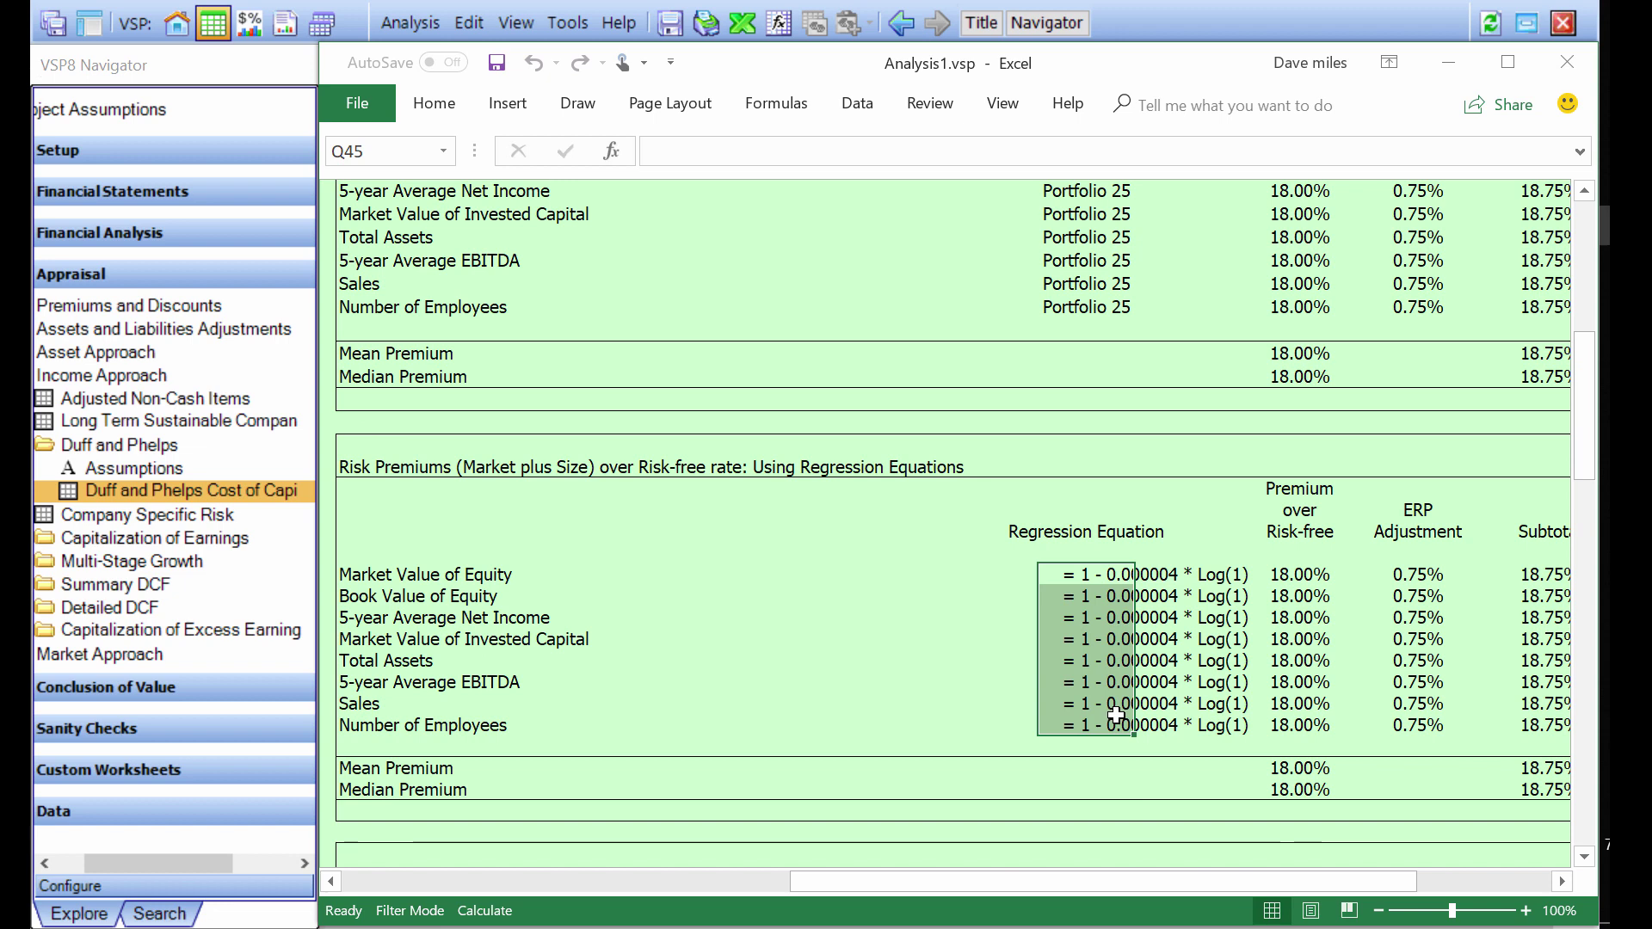
scroll(1116, 716, "up", 5)
left_click_drag(1328, 258, 1331, 279)
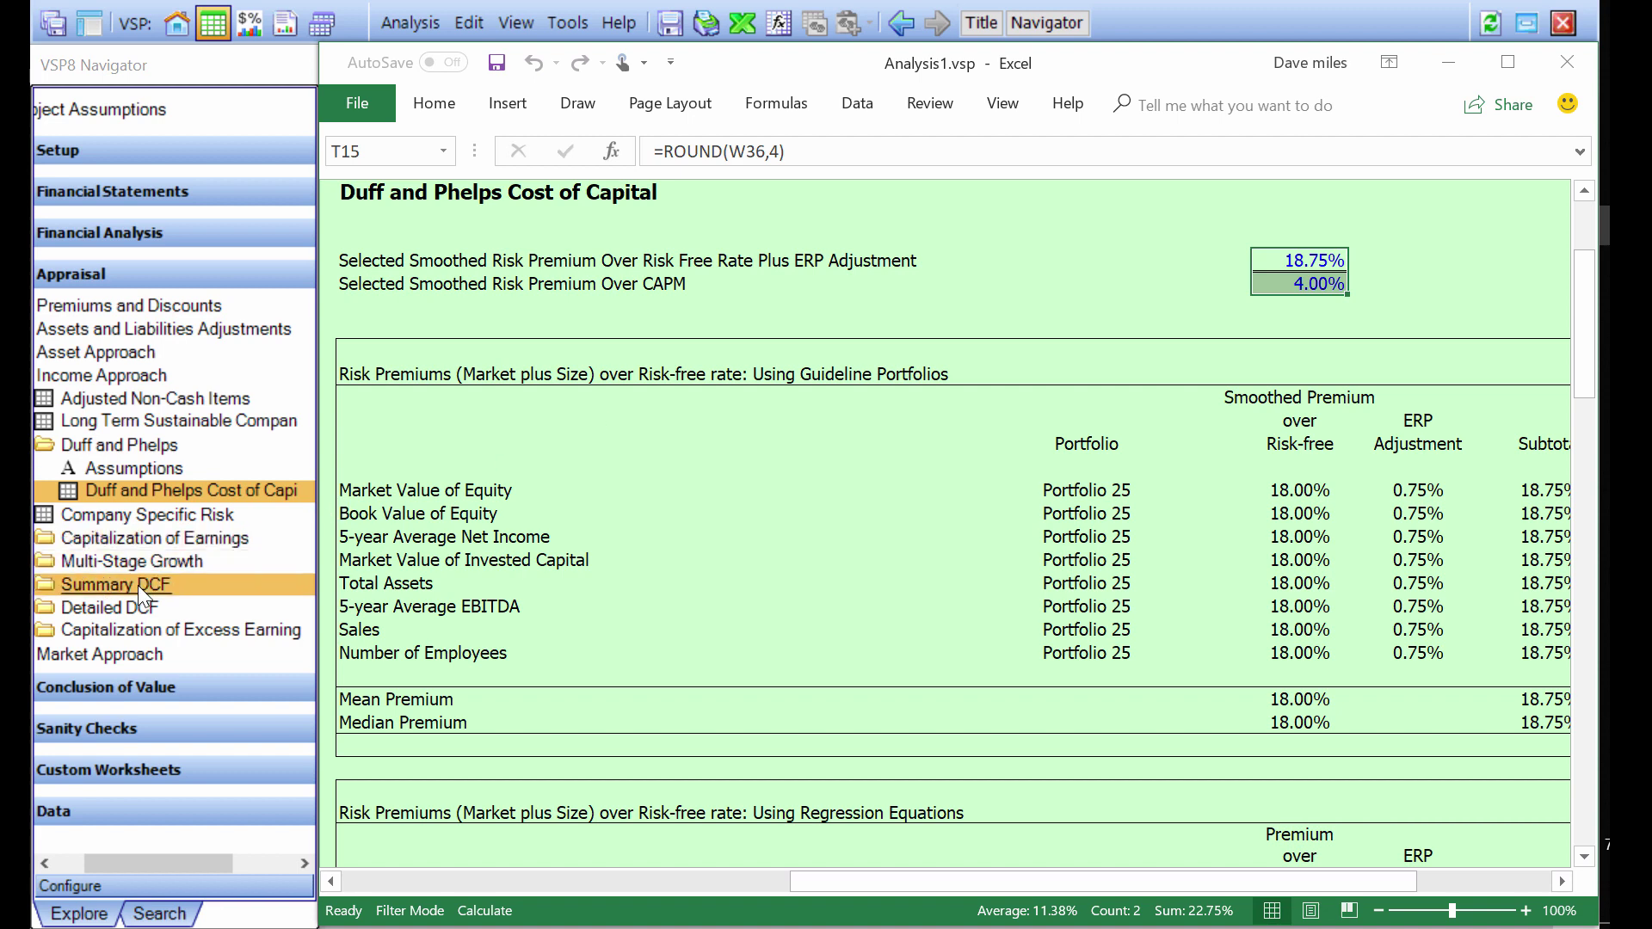
Open Capitalization of Earnings assumptions, keeping the buildup rate method with D&P CRSP data
left_click(141, 535)
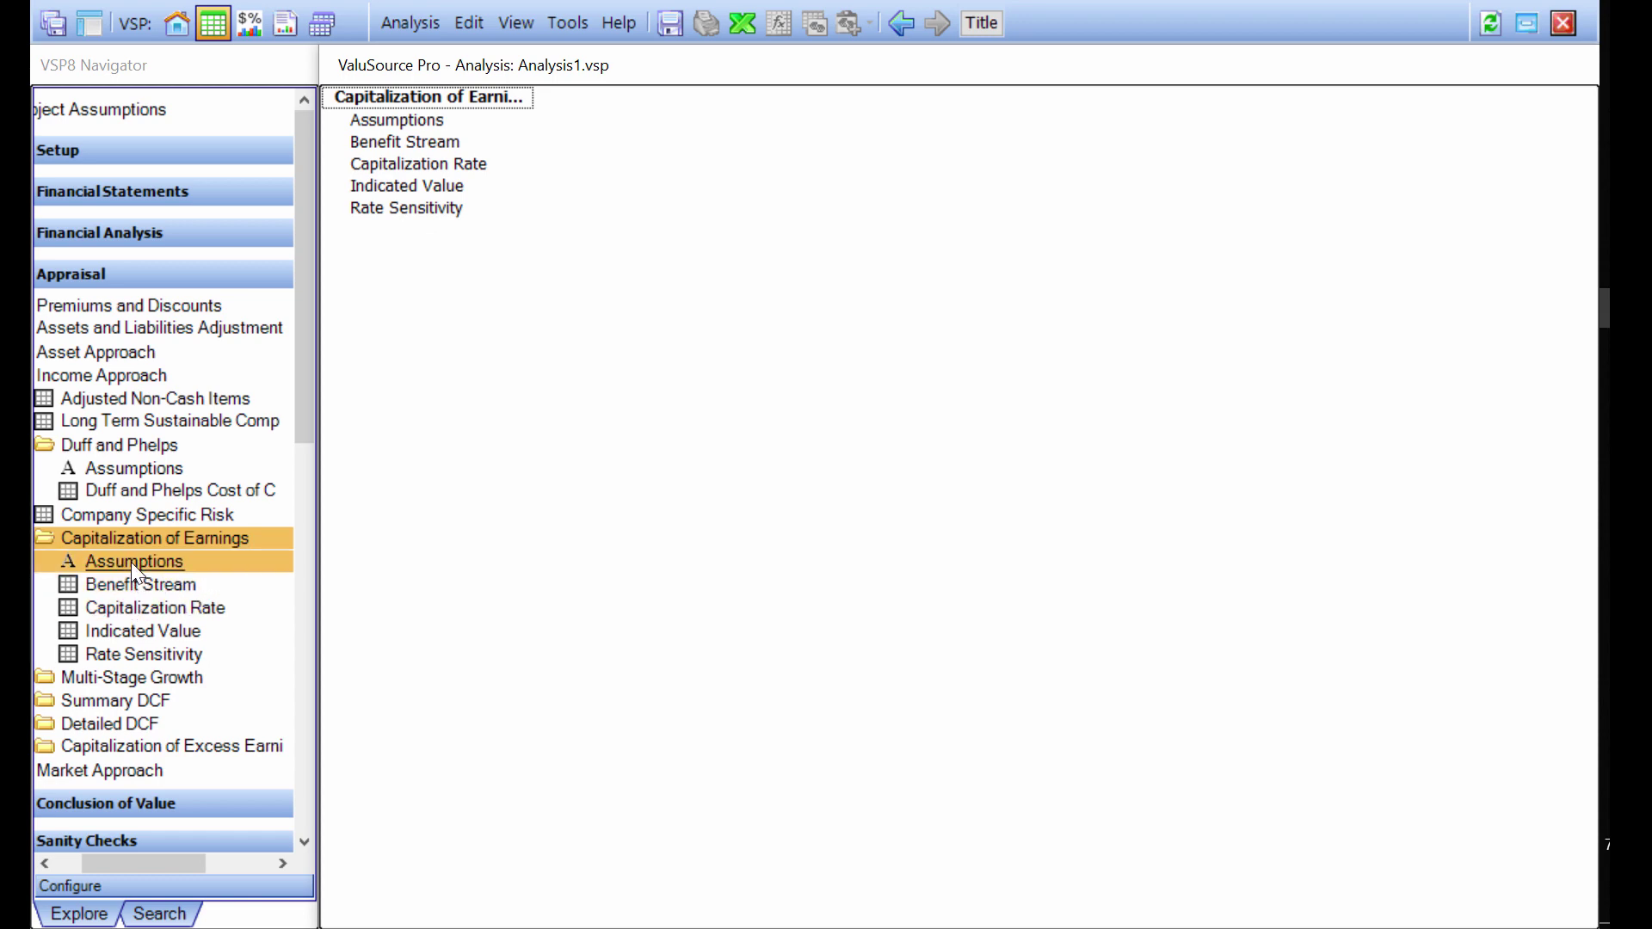
left_click(131, 561)
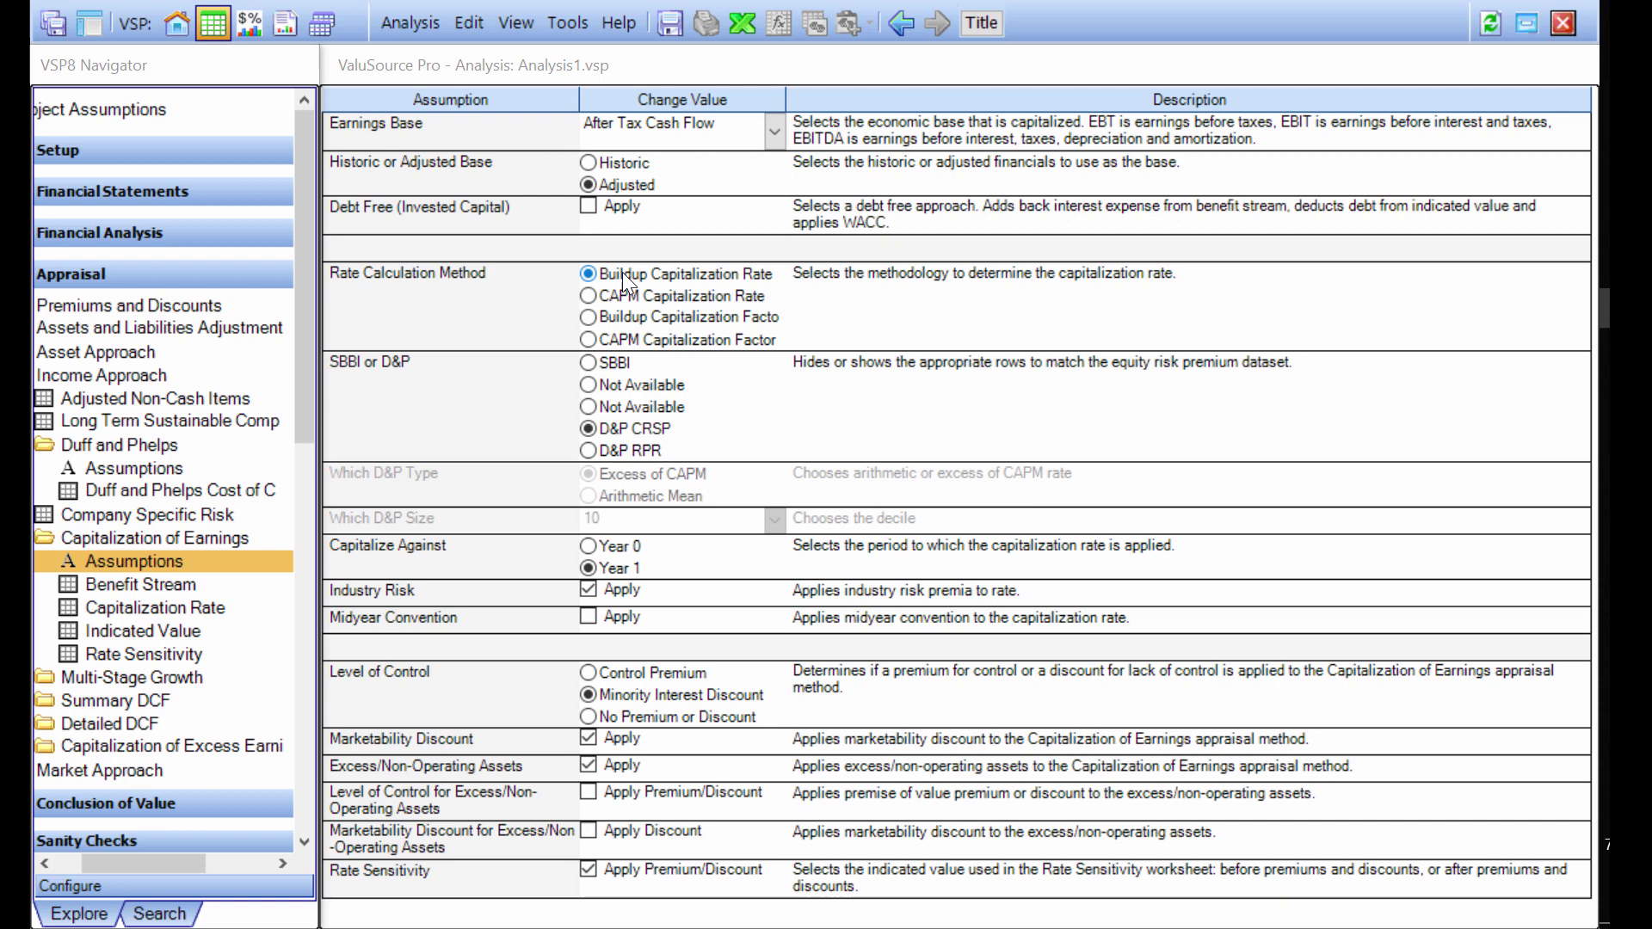
left_click(588, 295)
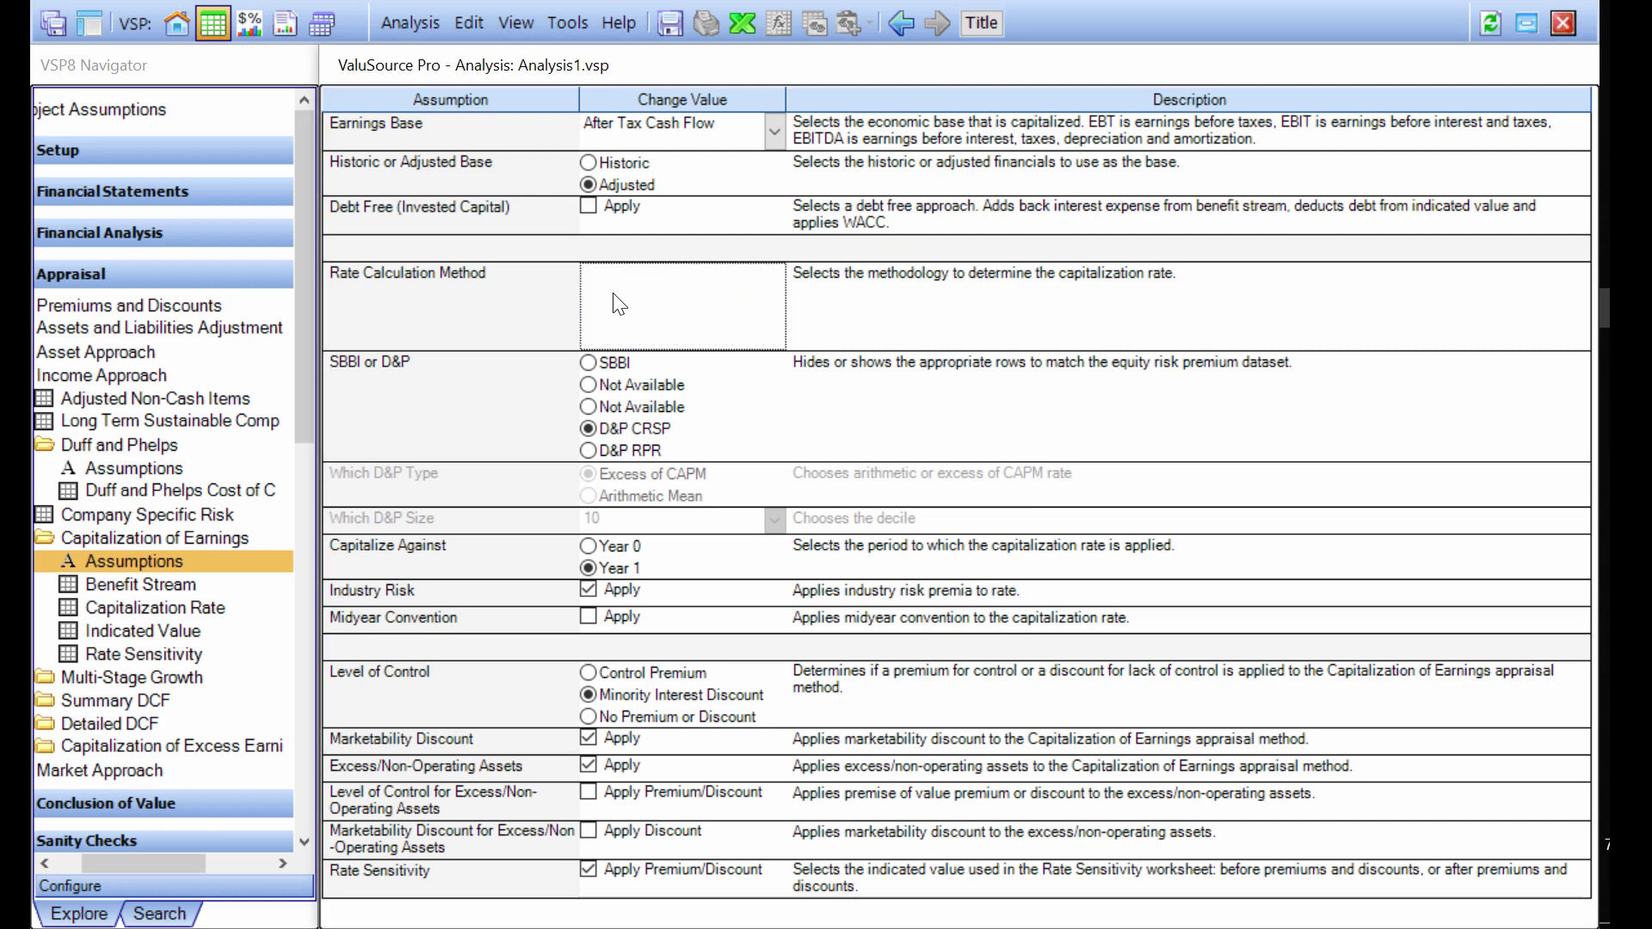
left_click(594, 275)
left_click(627, 451)
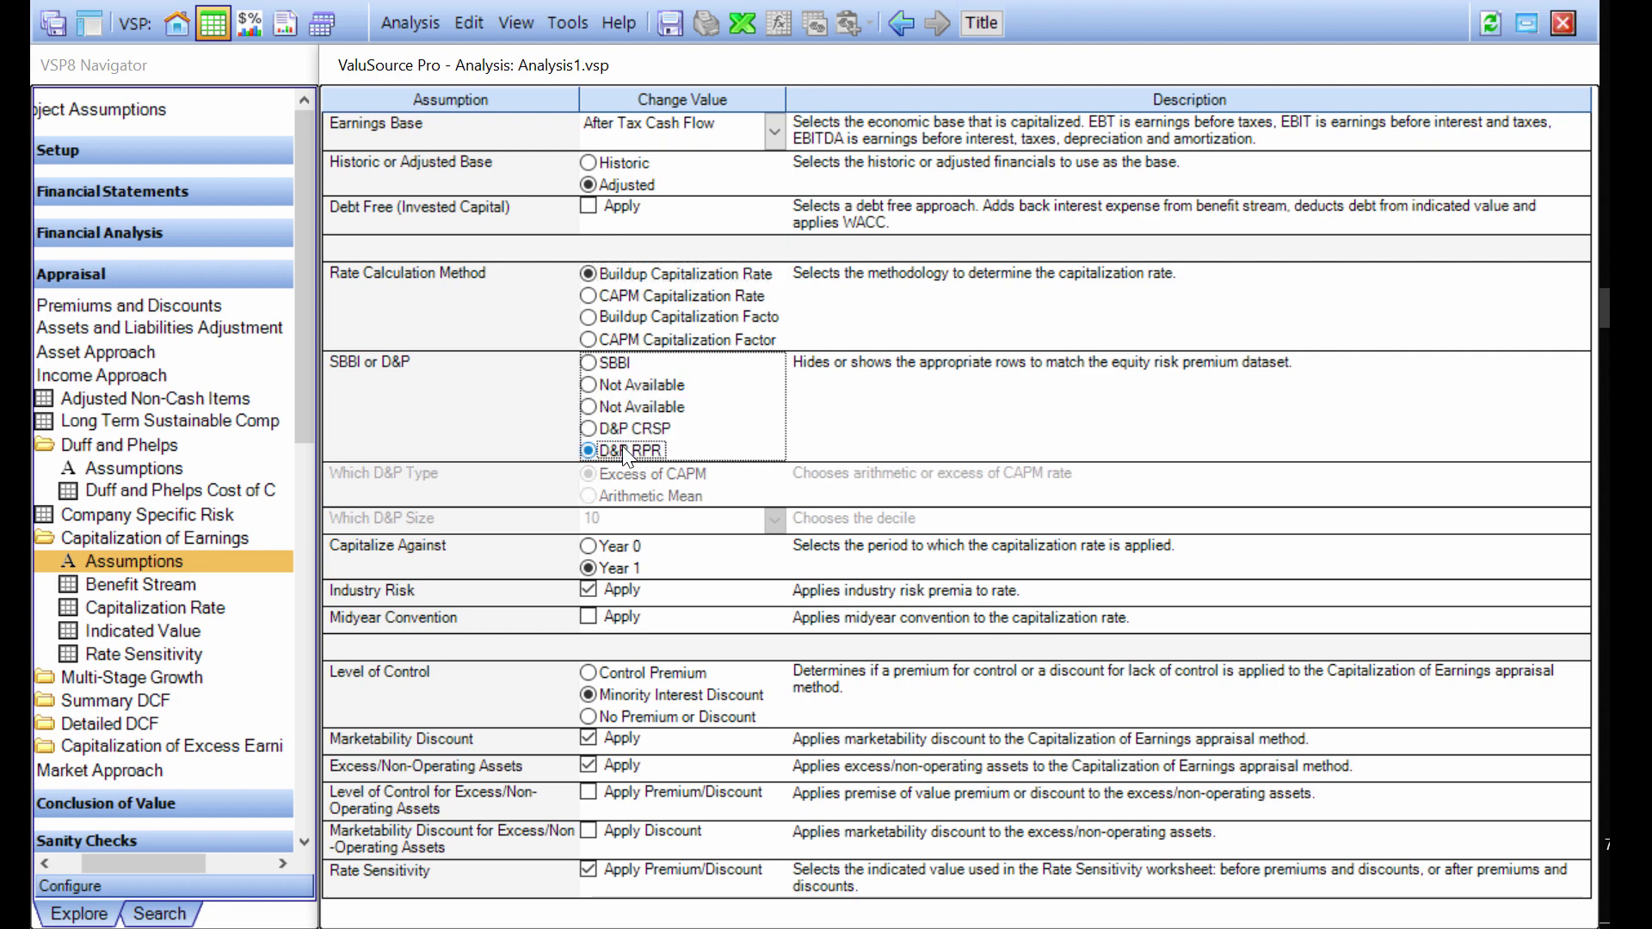
left_click(626, 429)
Show the Capitalization Rate schedule and select the buildup premiums totalling 14.00%
left_click(141, 607)
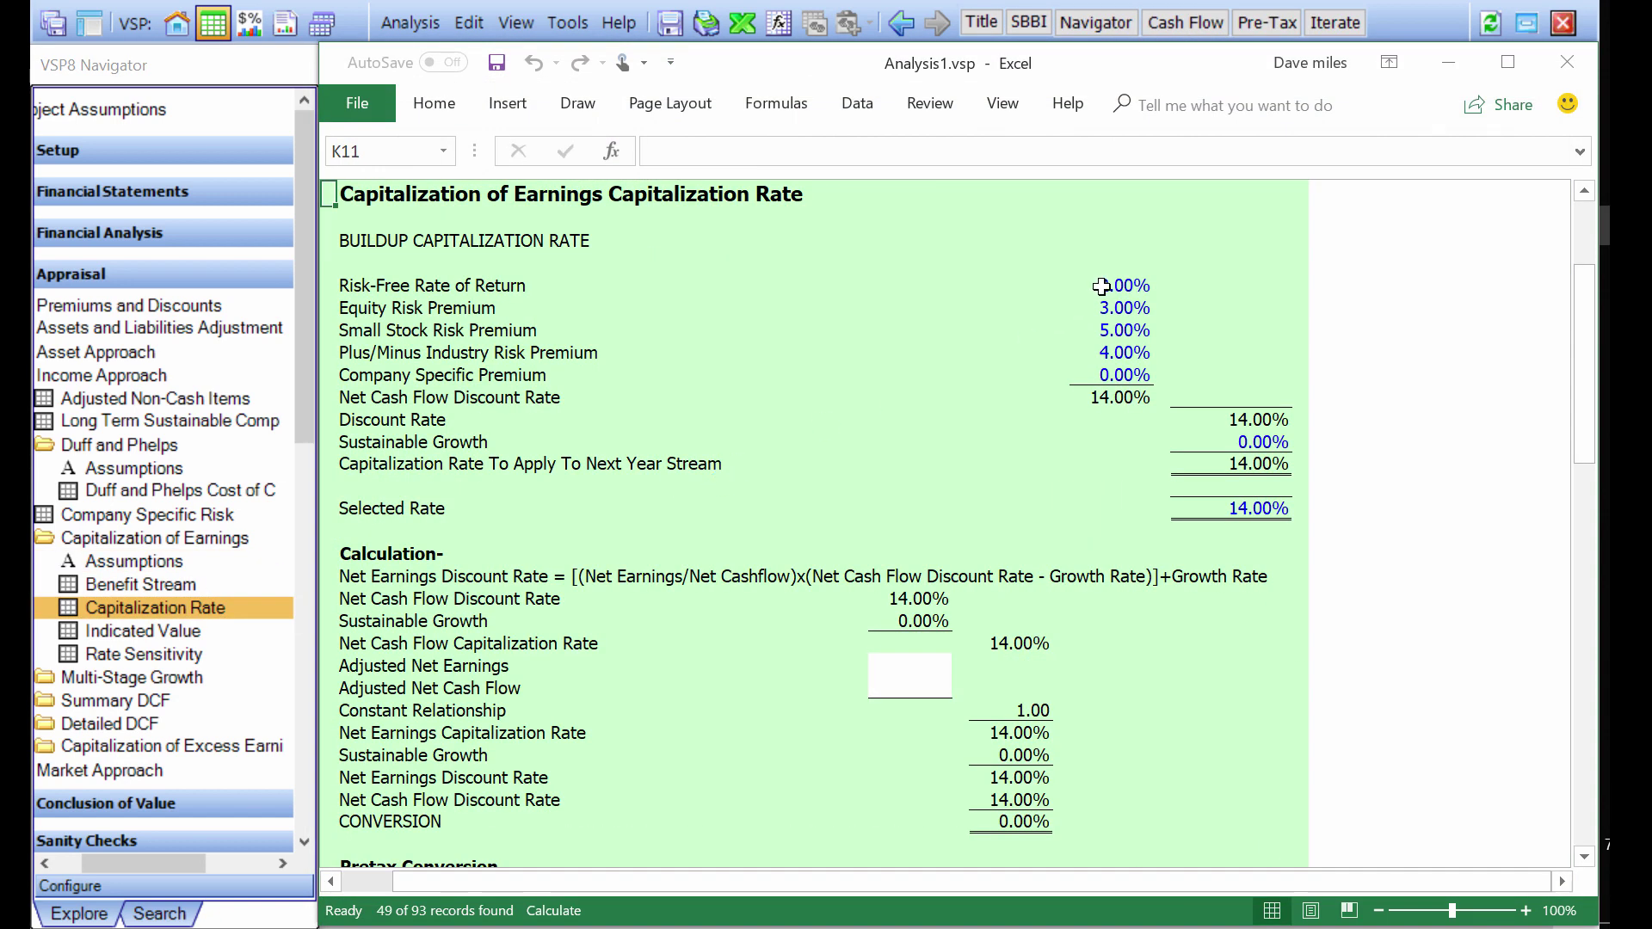
left_click_drag(1110, 286, 1118, 363)
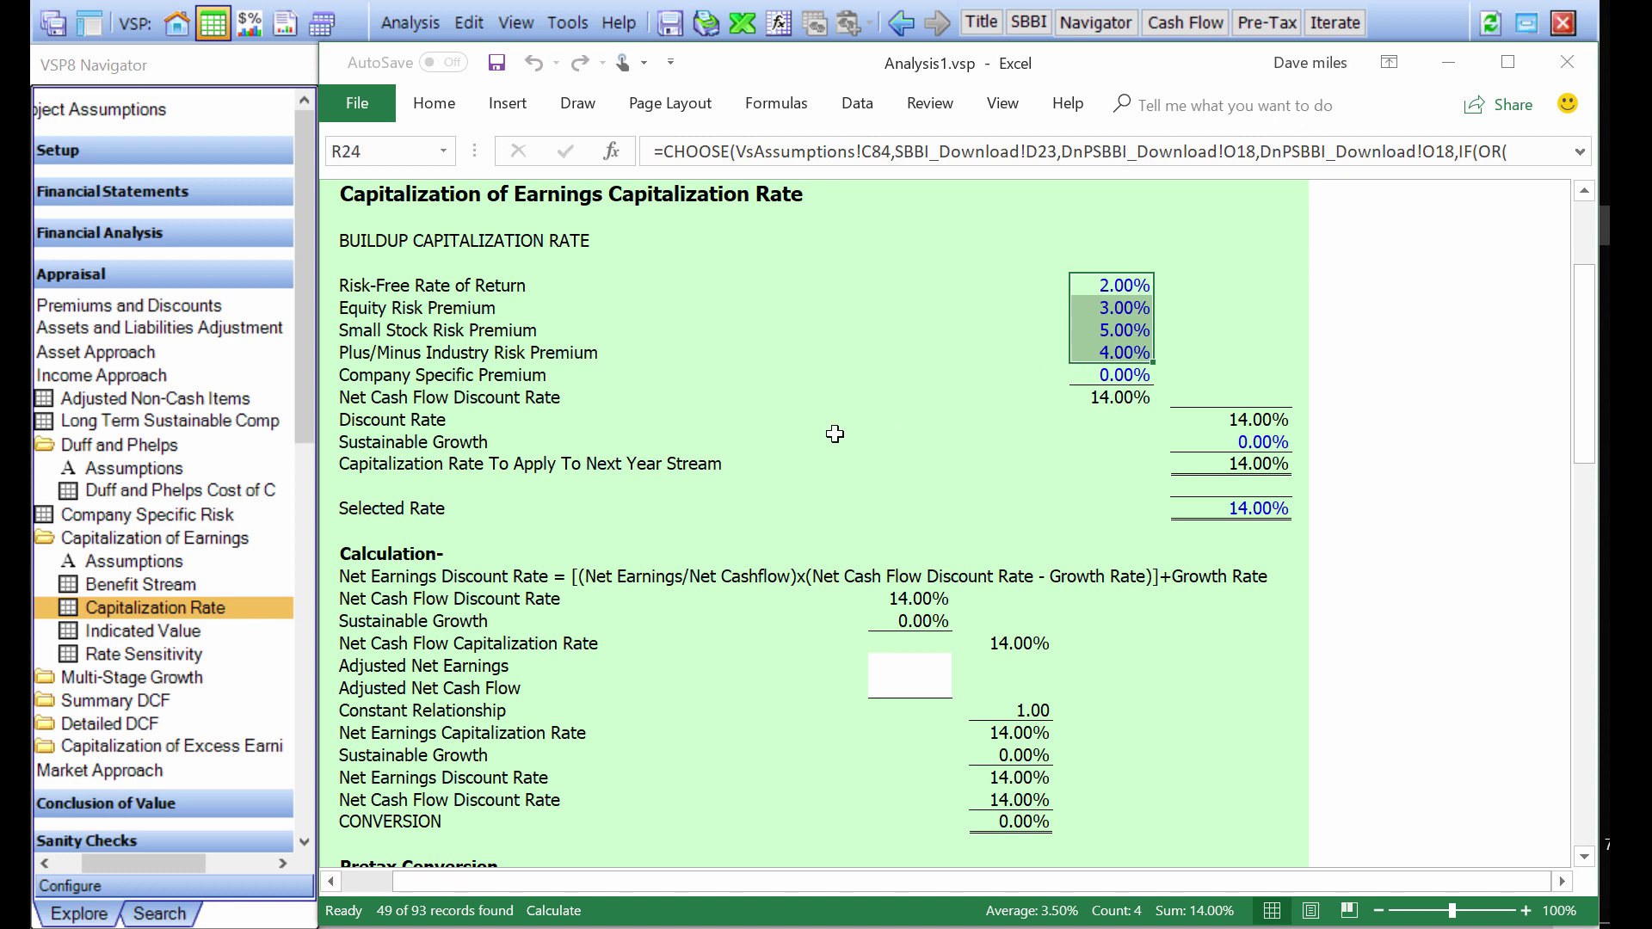